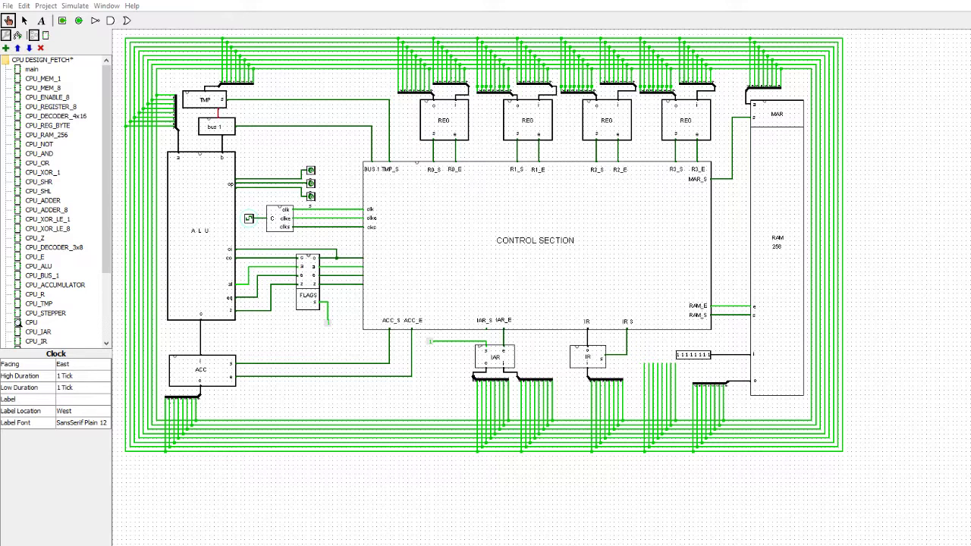
Reset the simulation of the CPU circuit
{"action": "left_click", "coordinate": [74, 5]}
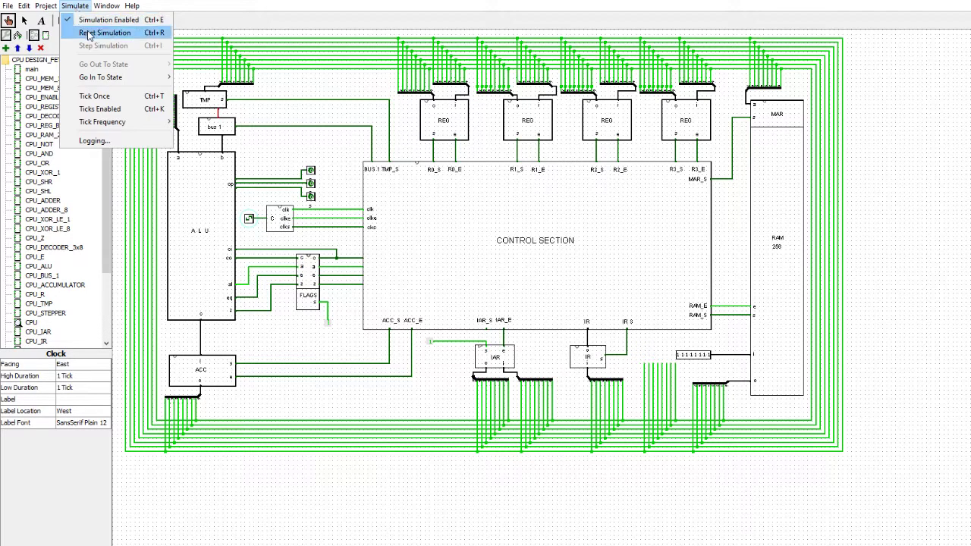
{"action": "left_click", "coordinate": [88, 31]}
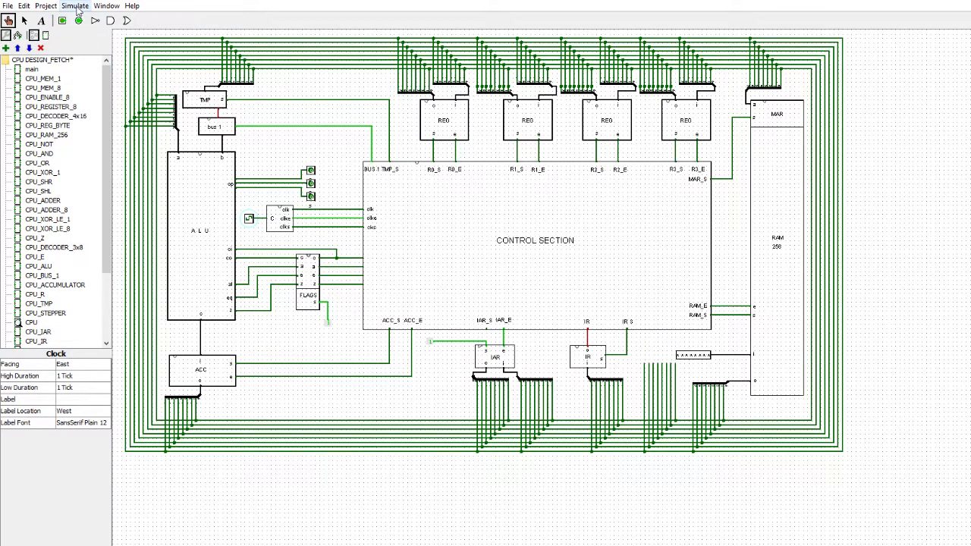
{"action": "left_click", "coordinate": [76, 6]}
{"action": "left_click", "coordinate": [78, 8]}
Set the 8-bit input pin beside the RAM block to 11111111
{"action": "left_click", "coordinate": [680, 362]}
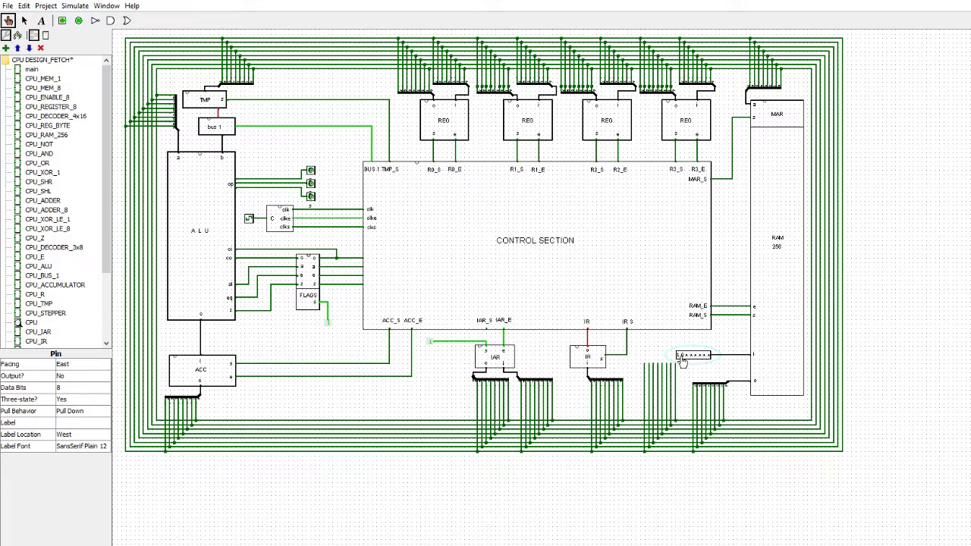
{"action": "left_click", "coordinate": [685, 357]}
{"action": "left_click", "coordinate": [691, 357]}
{"action": "left_click", "coordinate": [701, 358]}
{"action": "left_click", "coordinate": [705, 356]}
{"action": "left_click", "coordinate": [709, 357]}
Rewire the IAR's set input from the constant 1 to the control section's IAR_S output and reset the simulation
{"action": "left_click", "coordinate": [24, 21]}
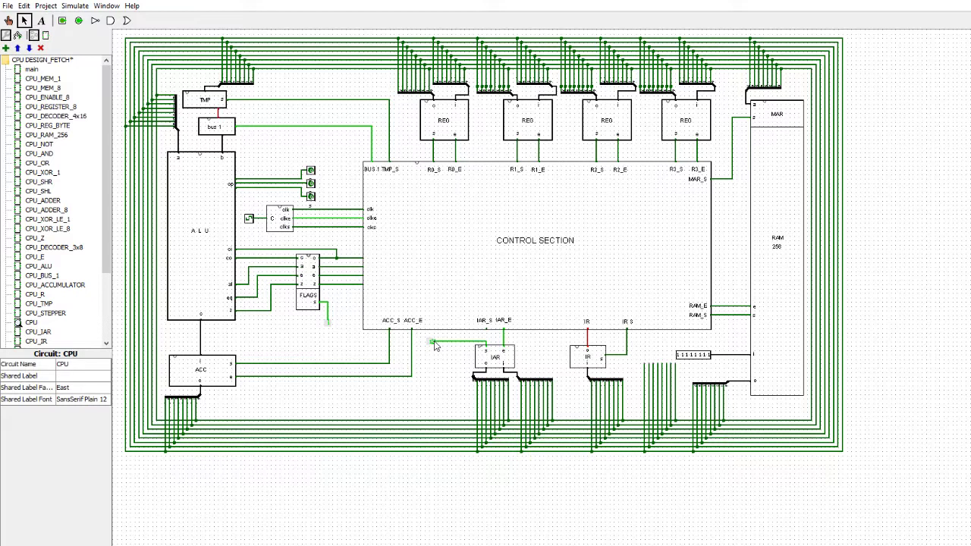
{"action": "left_click_drag", "start_coordinate": [436, 345], "coordinate": [482, 348]}
{"action": "left_click", "coordinate": [9, 22]}
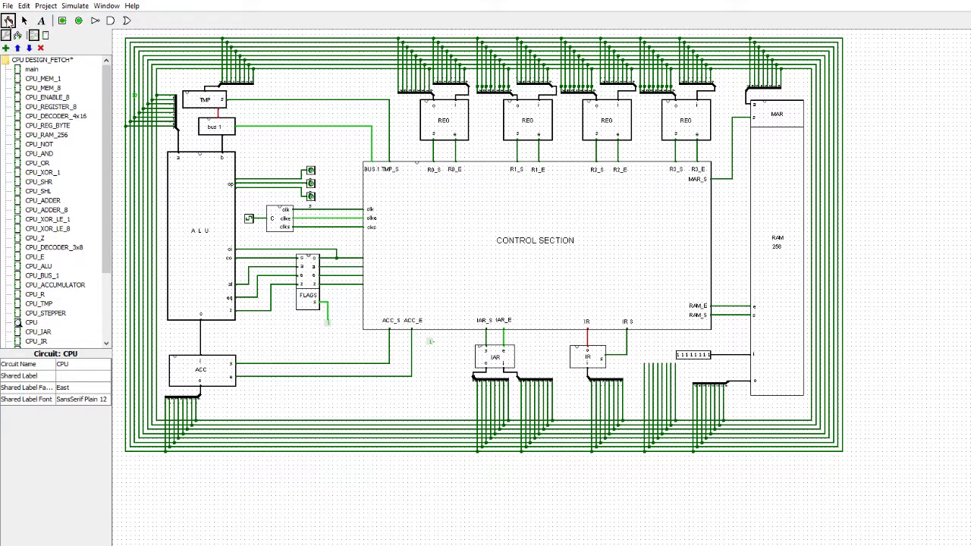
{"action": "left_click", "coordinate": [75, 6]}
{"action": "left_click", "coordinate": [81, 32]}
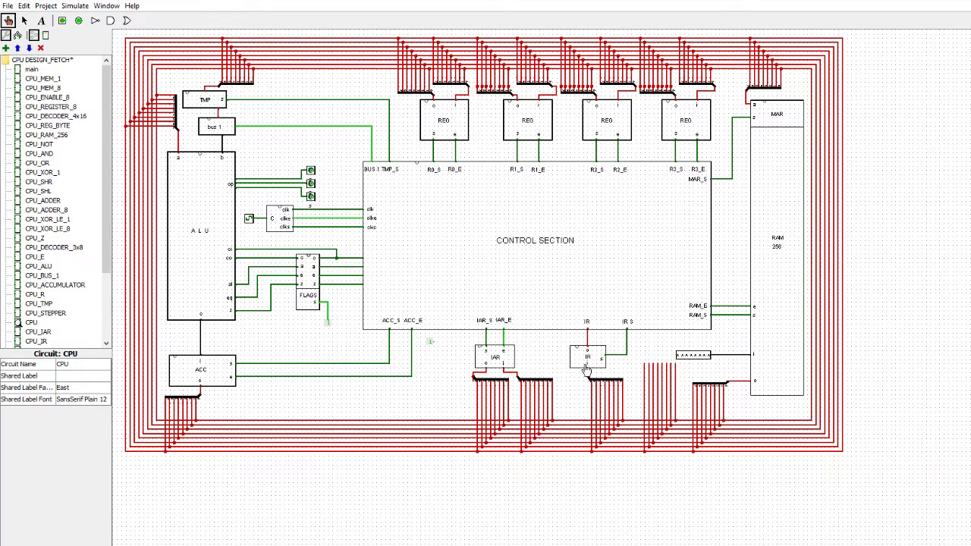
Inspect the IAR's nested circuits from CPU_IAR through CPU_REGISTER_8 and CPU_MEM_8 down to CPU_MEM_1, and return to the CPU circuit
{"action": "right_click", "coordinate": [494, 358]}
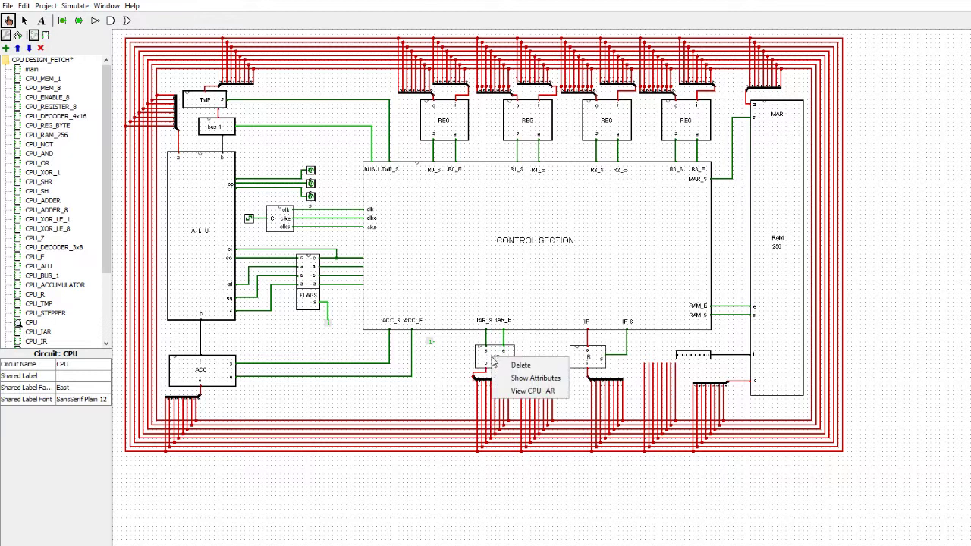
{"action": "left_click", "coordinate": [507, 393]}
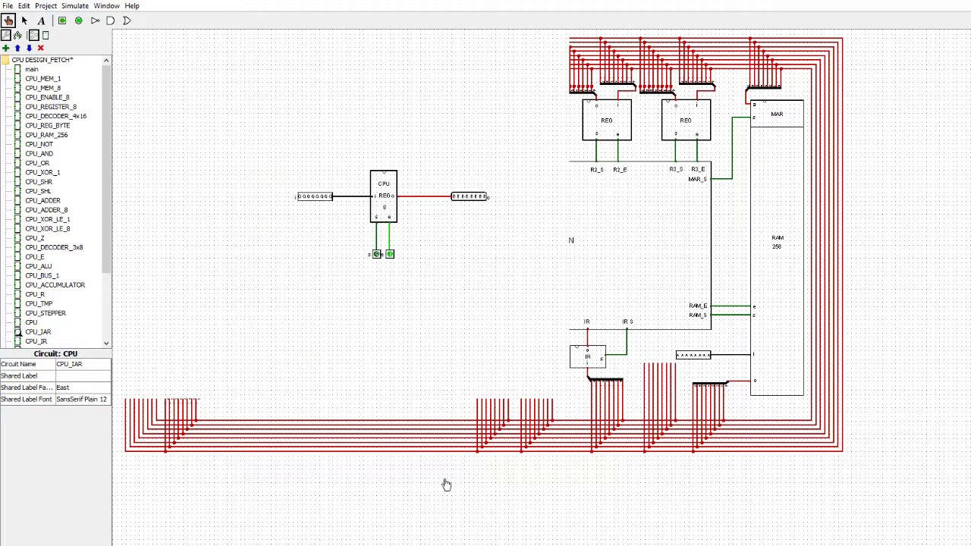
{"action": "right_click", "coordinate": [386, 211]}
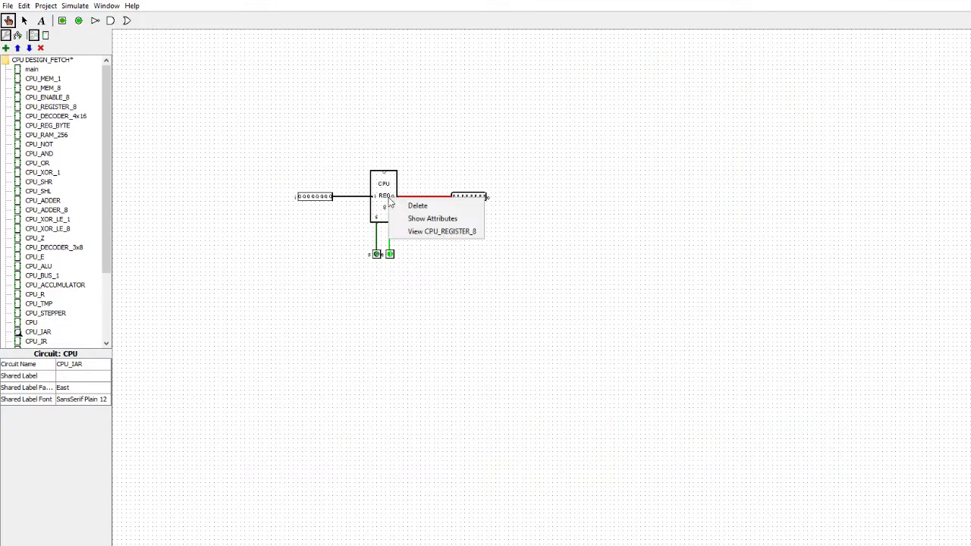
{"action": "left_click", "coordinate": [409, 231]}
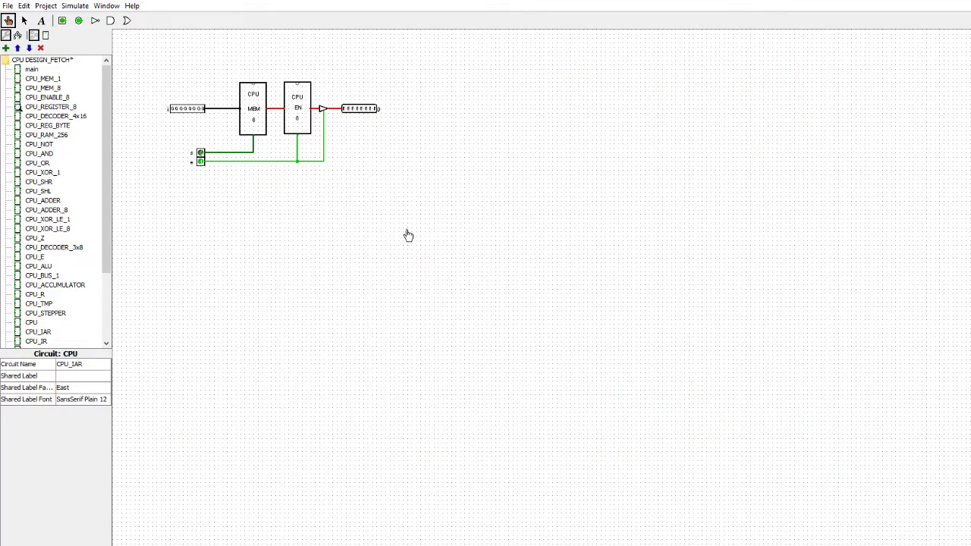
{"action": "right_click", "coordinate": [258, 127]}
{"action": "left_click", "coordinate": [281, 161]}
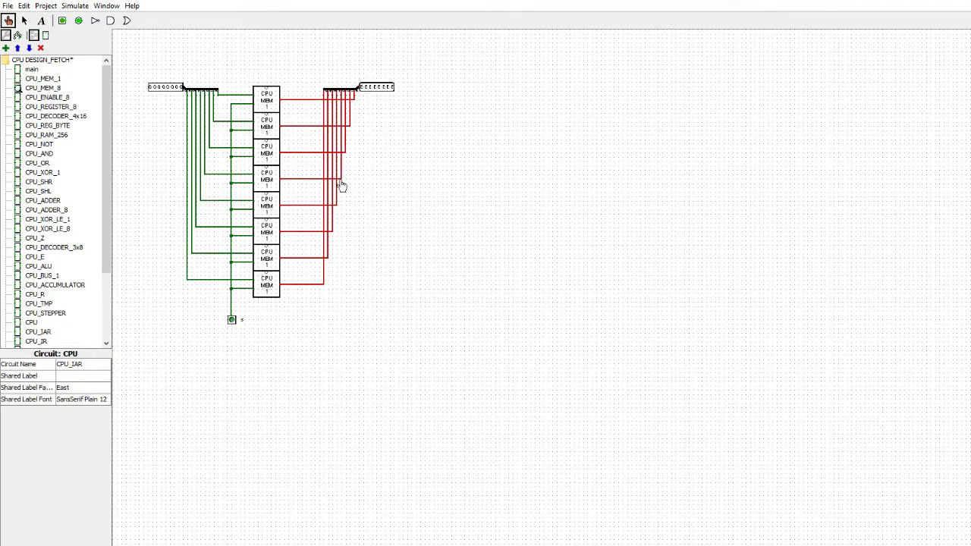
{"action": "right_click", "coordinate": [272, 108]}
{"action": "left_click", "coordinate": [292, 138]}
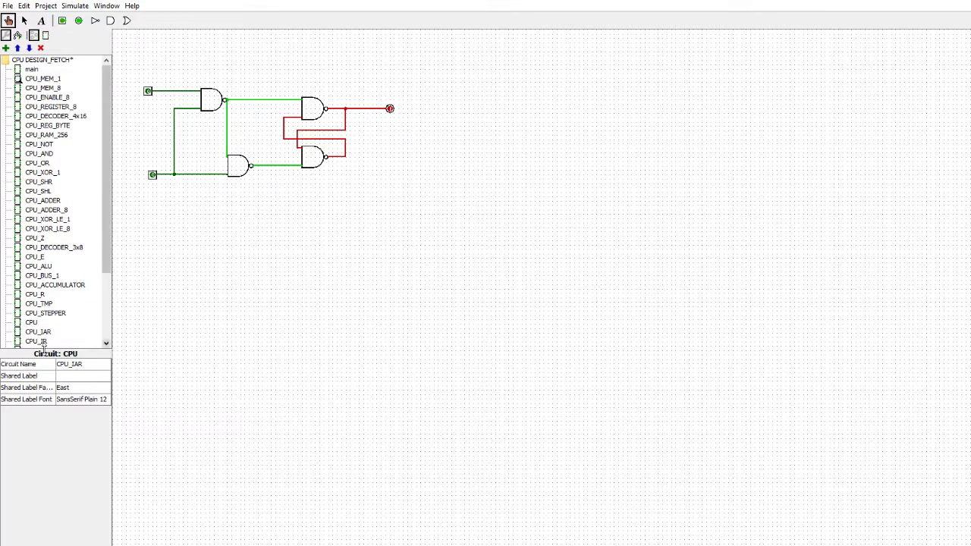
{"action": "left_click", "coordinate": [32, 323]}
{"action": "double_click", "coordinate": [32, 323]}
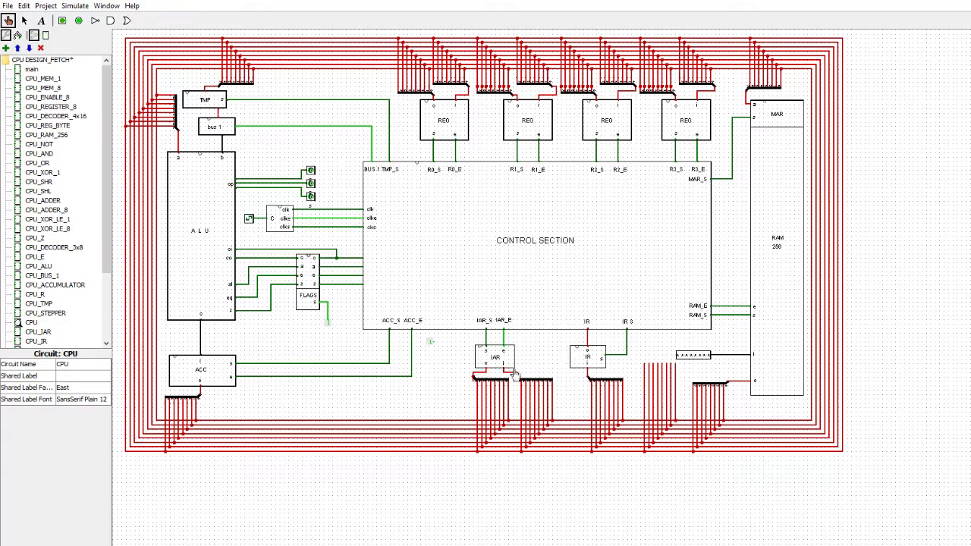
{"action": "left_click", "coordinate": [31, 322]}
Remove the wire between IAR_S and the IAR's set input and wire that input back to the constant 1
{"action": "left_click", "coordinate": [24, 21]}
{"action": "left_click", "coordinate": [487, 340]}
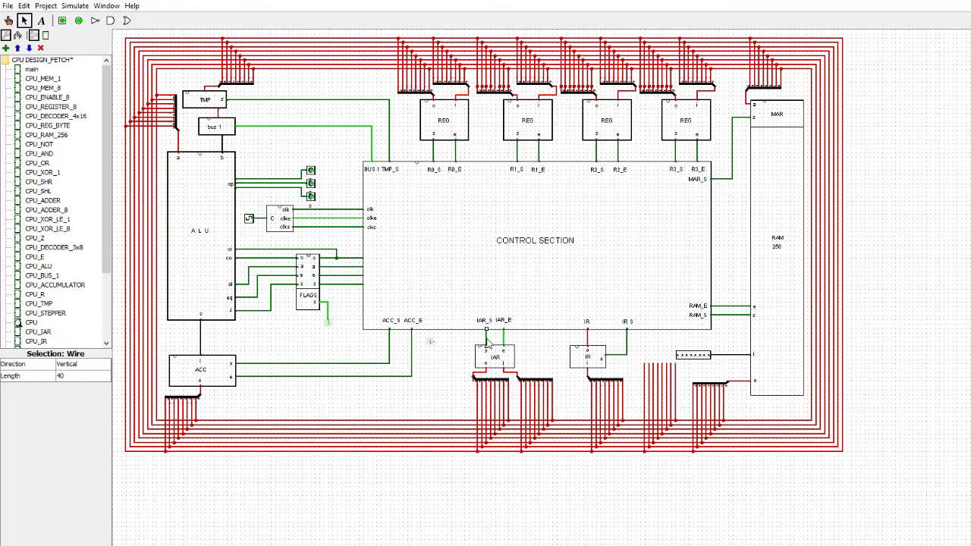
{"action": "left_click", "coordinate": [487, 343]}
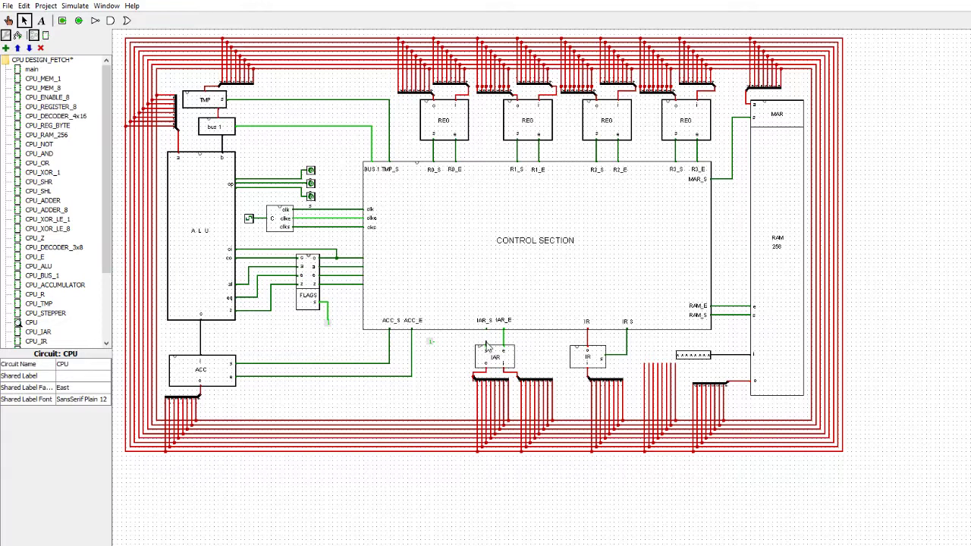
{"action": "mouse_move", "coordinate": [484, 342]}
{"action": "left_mouse_down"}
{"action": "mouse_move", "coordinate": [439, 349]}
{"action": "mouse_move", "coordinate": [486, 349]}
{"action": "left_mouse_up"}
{"action": "left_click_drag", "start_coordinate": [487, 345], "coordinate": [431, 343]}
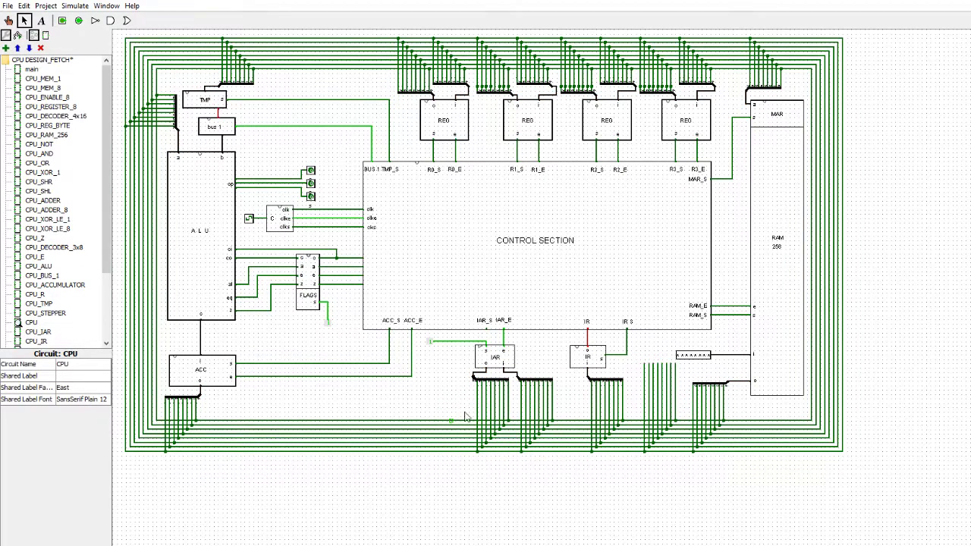
View the IAR's internal register and its output pin's attributes, and return to the CPU circuit
{"action": "right_click", "coordinate": [499, 365]}
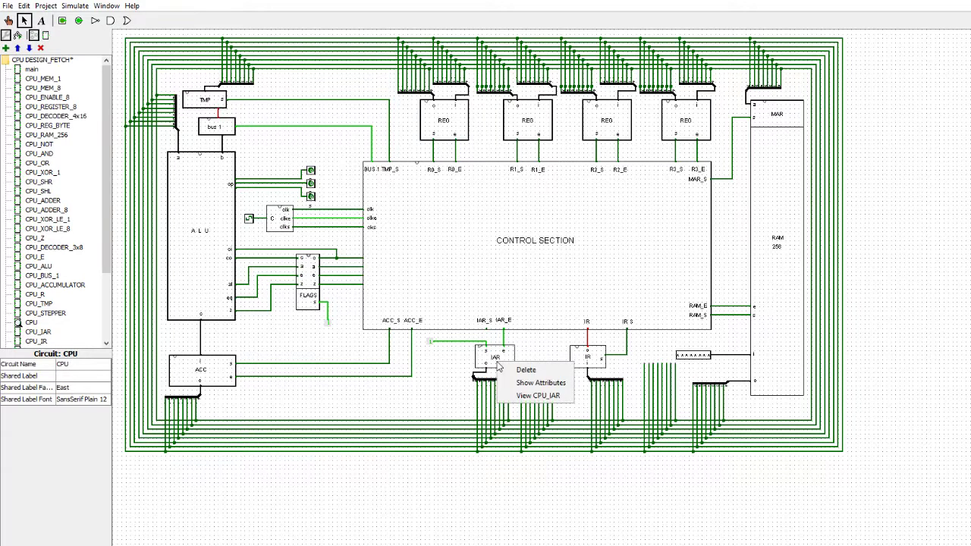
{"action": "left_click", "coordinate": [526, 398]}
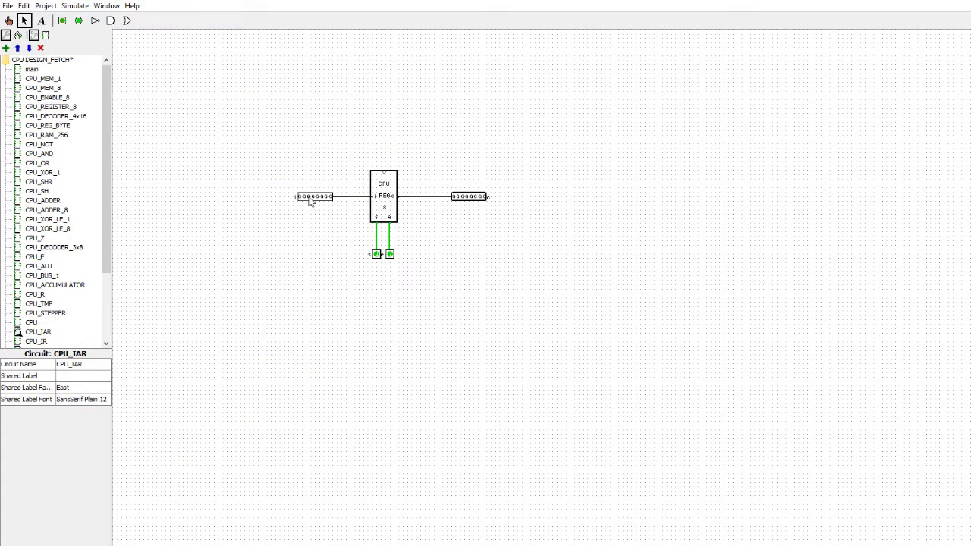
{"action": "left_click", "coordinate": [475, 200]}
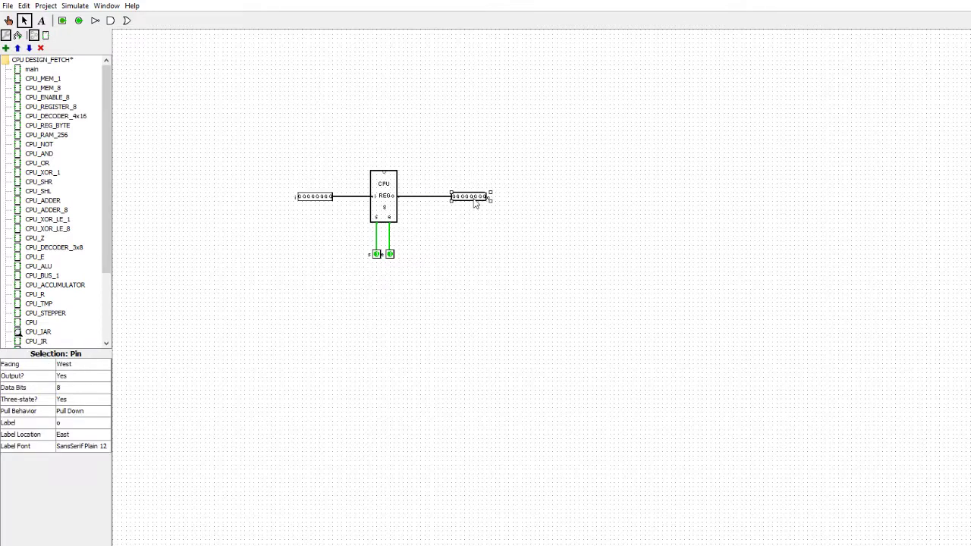
{"action": "right_click", "coordinate": [476, 203]}
{"action": "left_click", "coordinate": [498, 219]}
{"action": "left_click", "coordinate": [315, 326]}
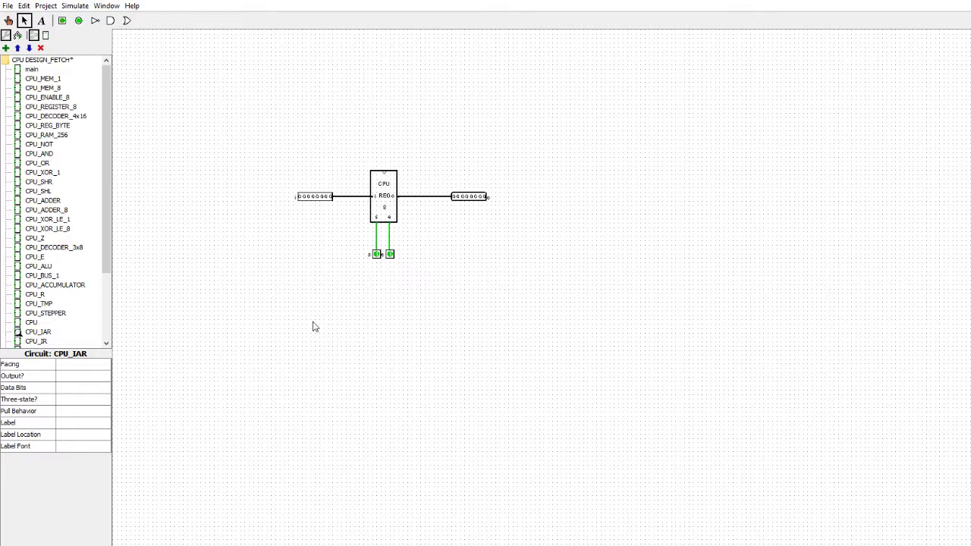
{"action": "double_click", "coordinate": [32, 325]}
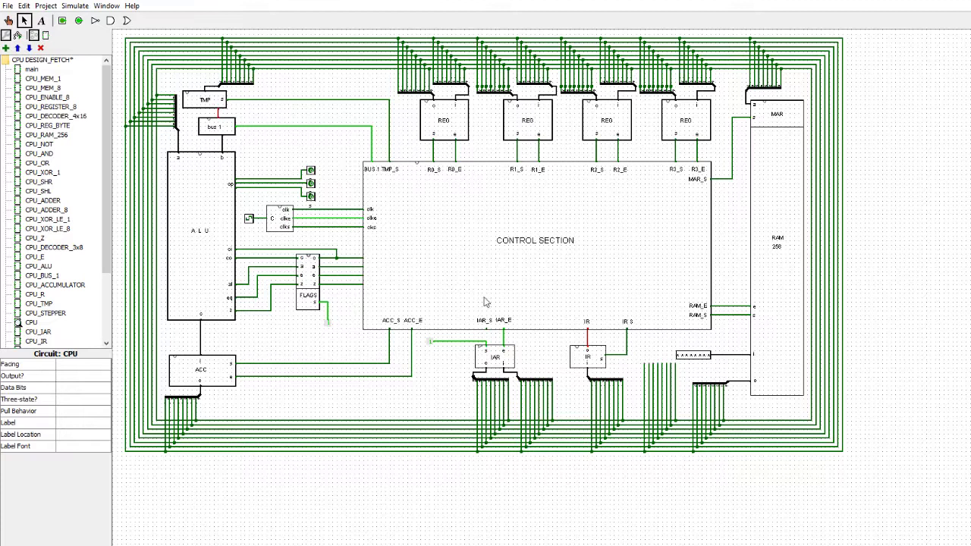
Examine which enable and set outputs stepper step 1 drives inside the control section, and return to the CPU circuit
{"action": "right_click", "coordinate": [549, 261]}
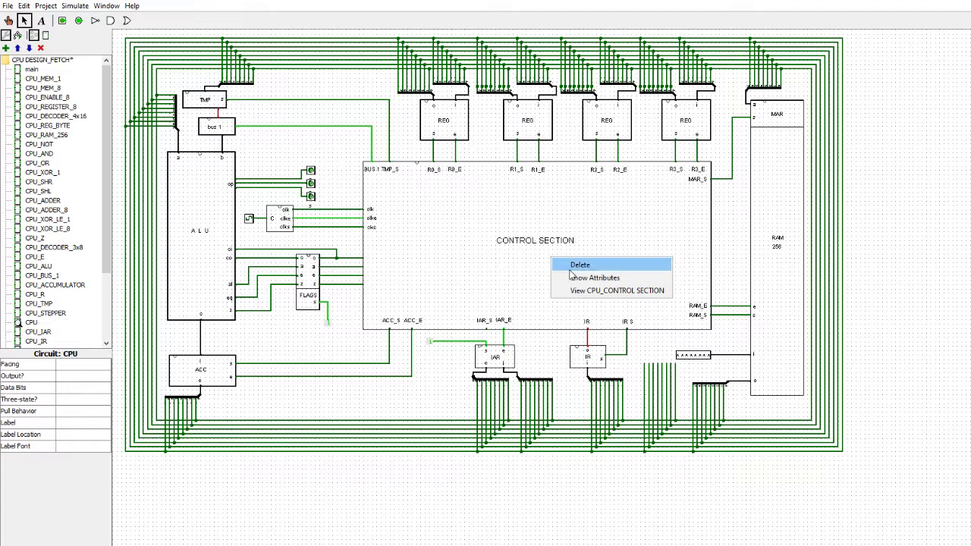
{"action": "left_click", "coordinate": [584, 294]}
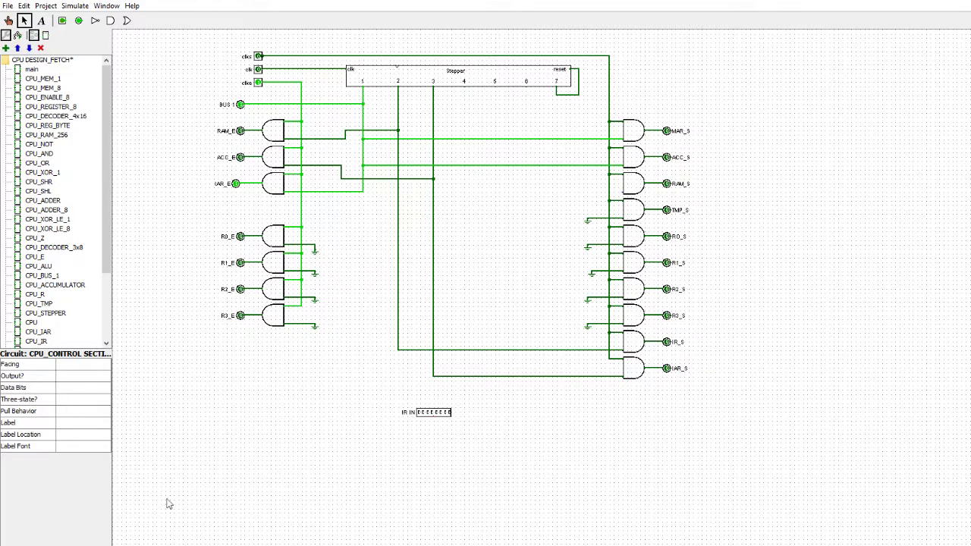
{"action": "double_click", "coordinate": [31, 324]}
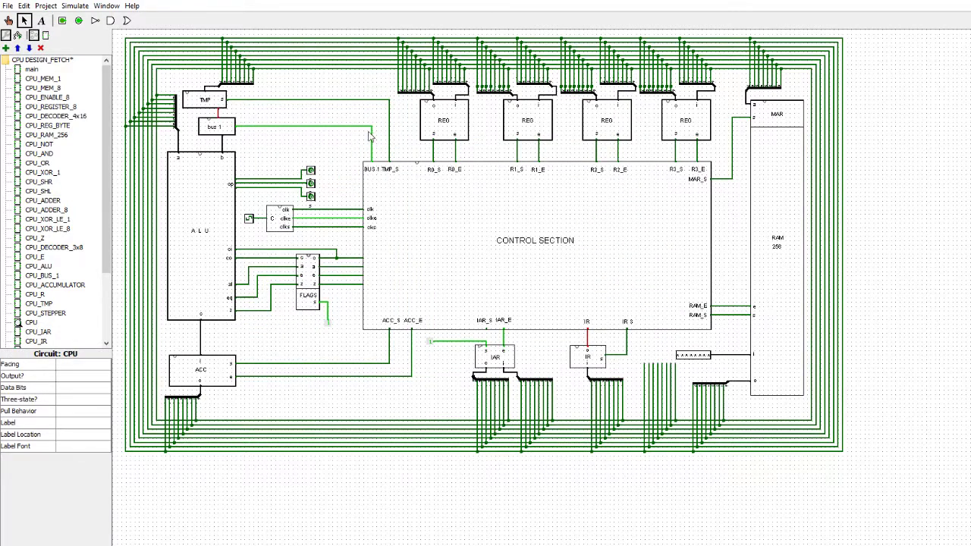
Examine how the bus 1 block's gates form its output from the bus 1 signal, and return to the CPU circuit
{"action": "right_click", "coordinate": [225, 132]}
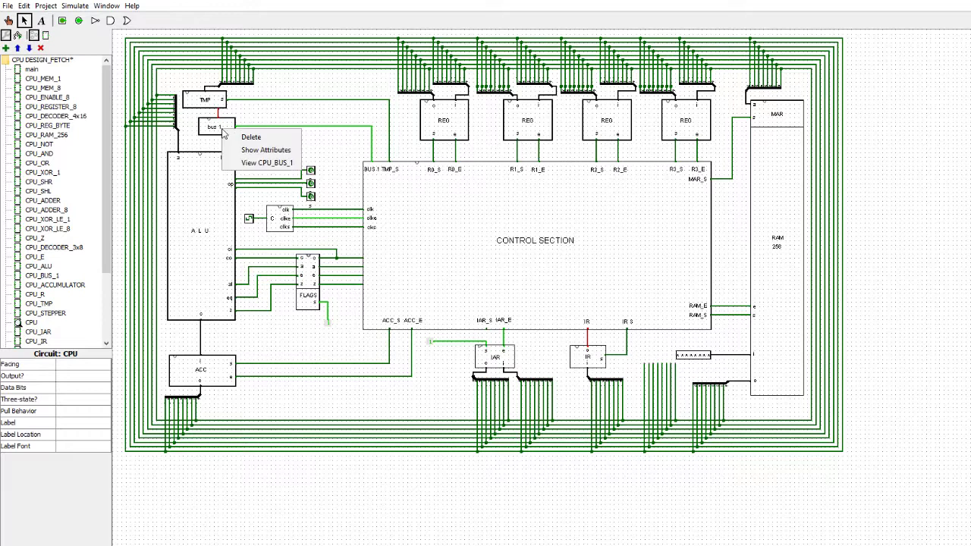
{"action": "left_click", "coordinate": [258, 162]}
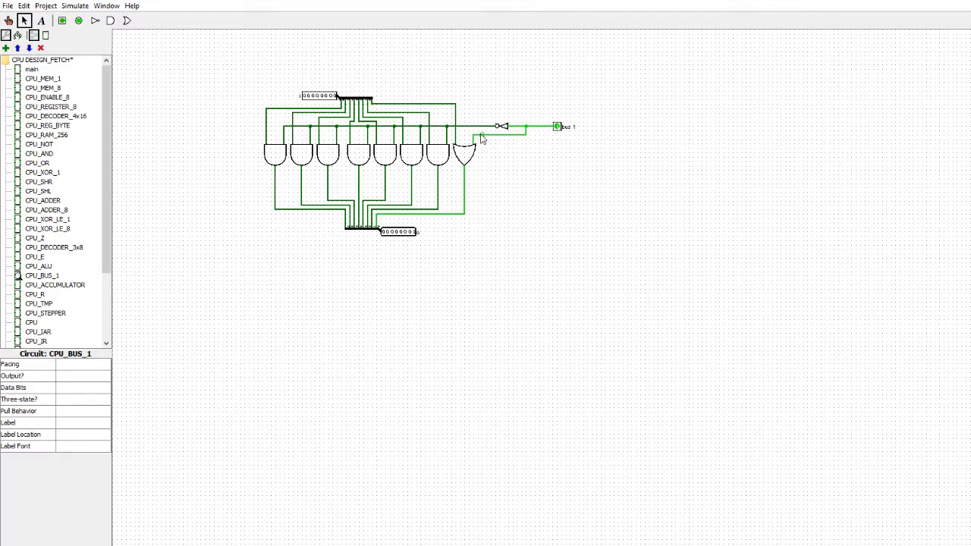
{"action": "left_click_drag", "start_coordinate": [520, 130], "coordinate": [526, 133]}
{"action": "double_click", "coordinate": [32, 323]}
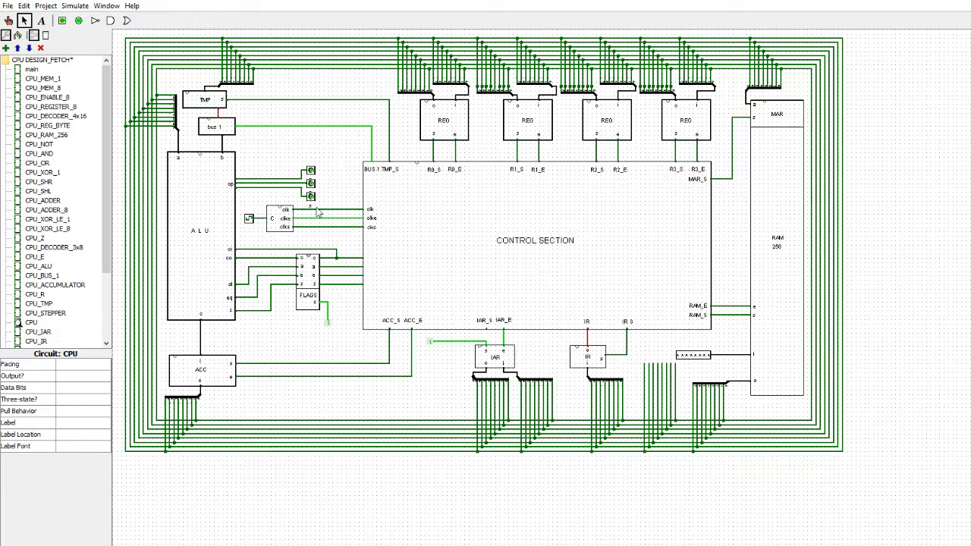
Trace the a and b inputs through the adder to the output inside the ALU, and return to the CPU circuit
{"action": "right_click", "coordinate": [212, 270]}
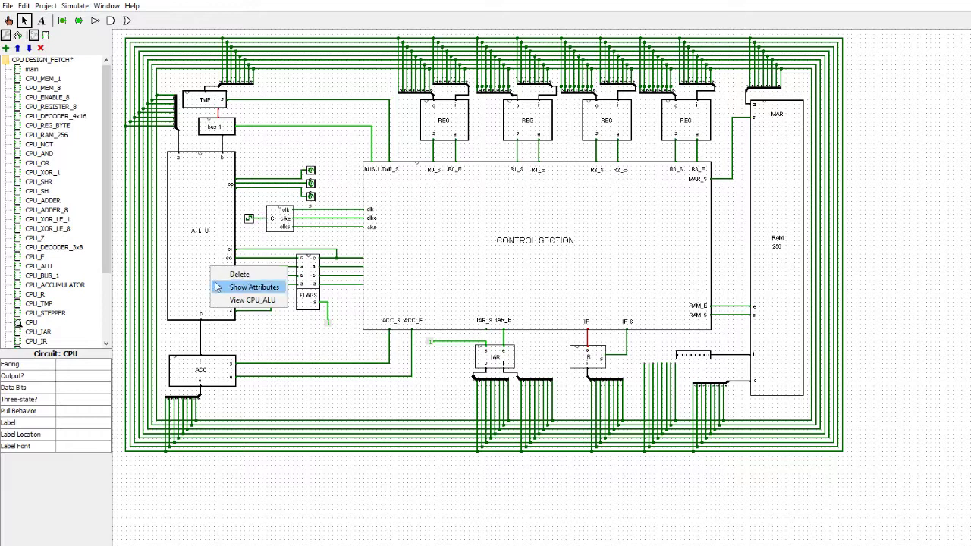
{"action": "left_click", "coordinate": [240, 300]}
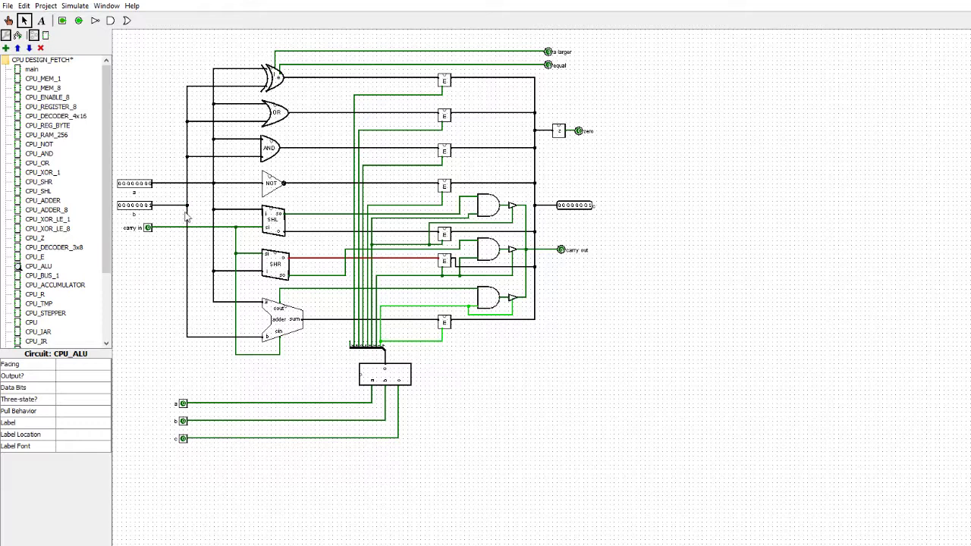
{"action": "left_click", "coordinate": [258, 337]}
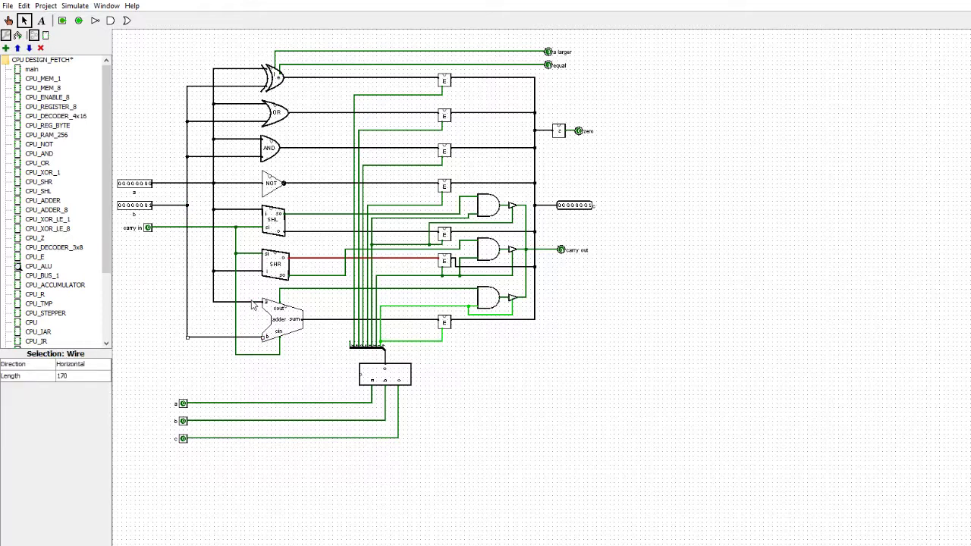
{"action": "left_click", "coordinate": [9, 21]}
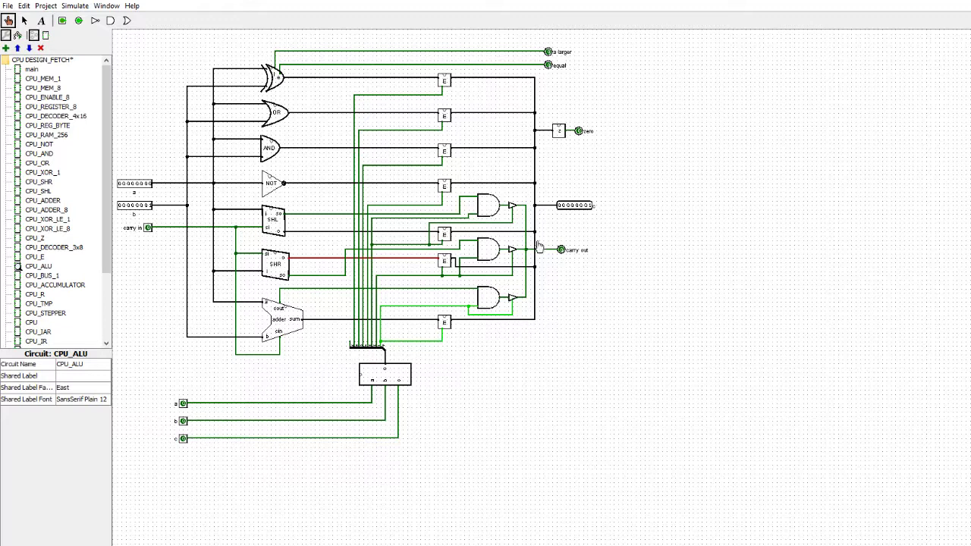
{"action": "double_click", "coordinate": [31, 322]}
{"action": "left_click", "coordinate": [202, 333]}
{"action": "left_click", "coordinate": [278, 393]}
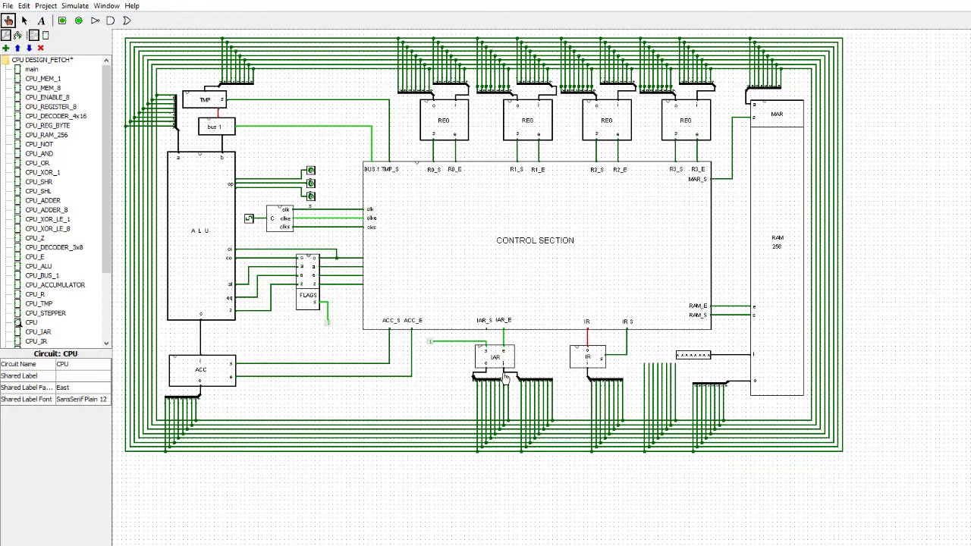
Review the control section's stepper wiring to the enable and set gates, and return to the CPU circuit
{"action": "right_click", "coordinate": [460, 230]}
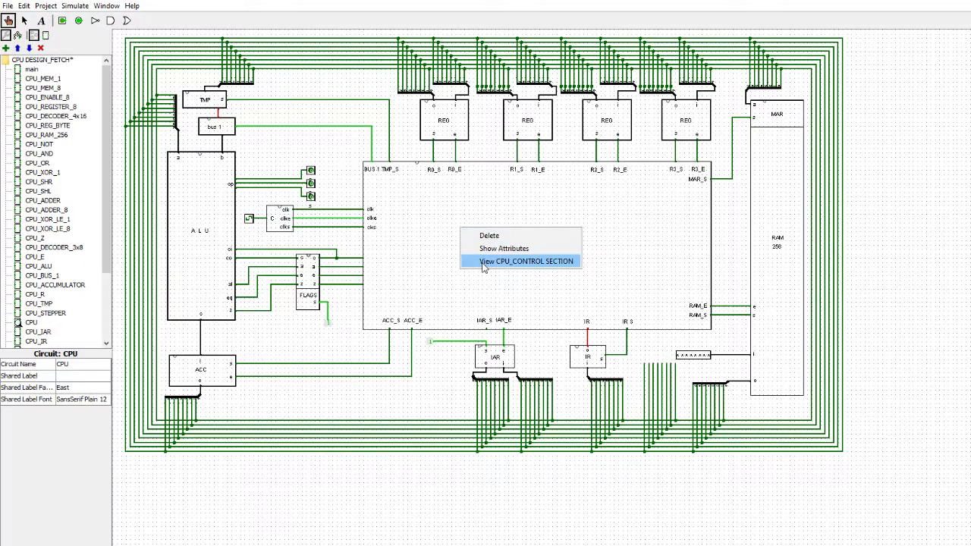
{"action": "left_click", "coordinate": [485, 261]}
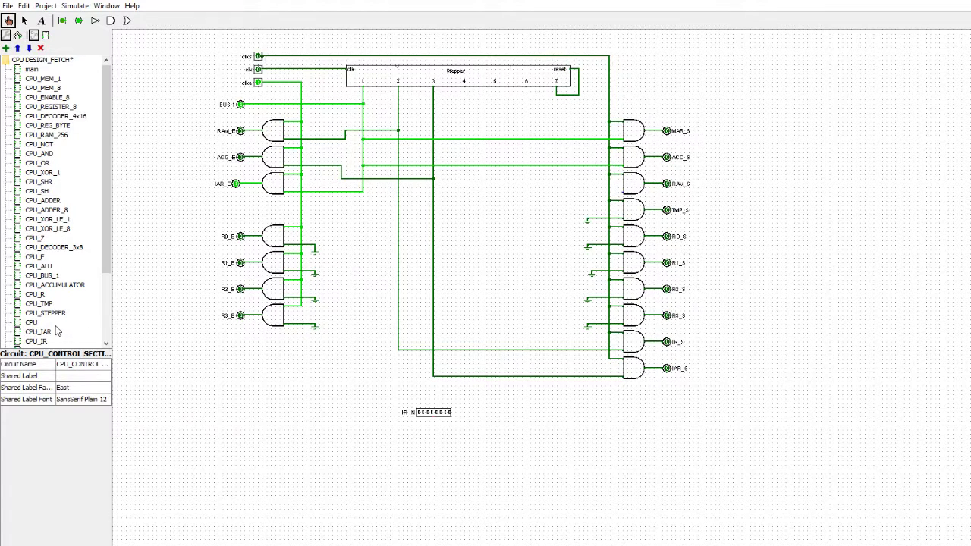
{"action": "double_click", "coordinate": [31, 323]}
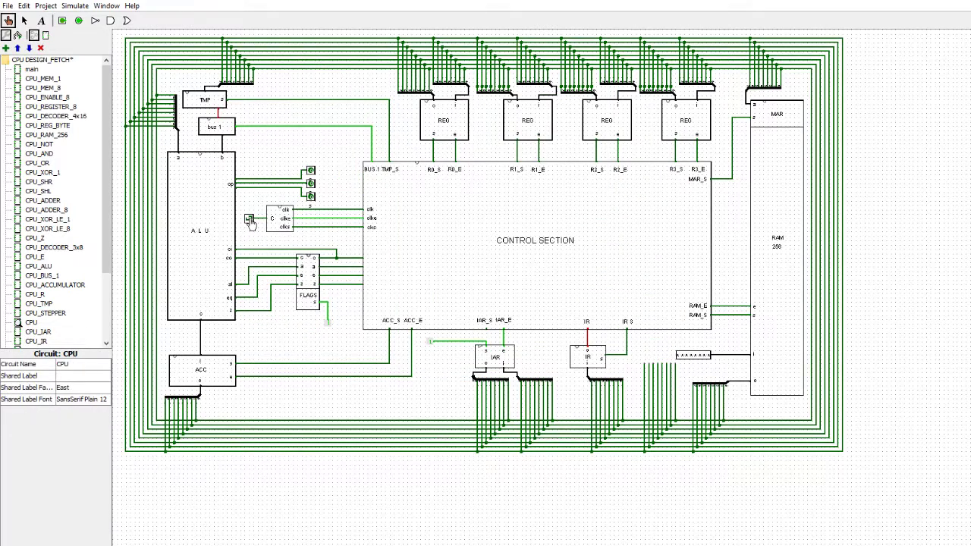
Toggle the clock once, examine the set outputs inside the control section, and return to the CPU circuit
{"action": "left_click", "coordinate": [249, 220]}
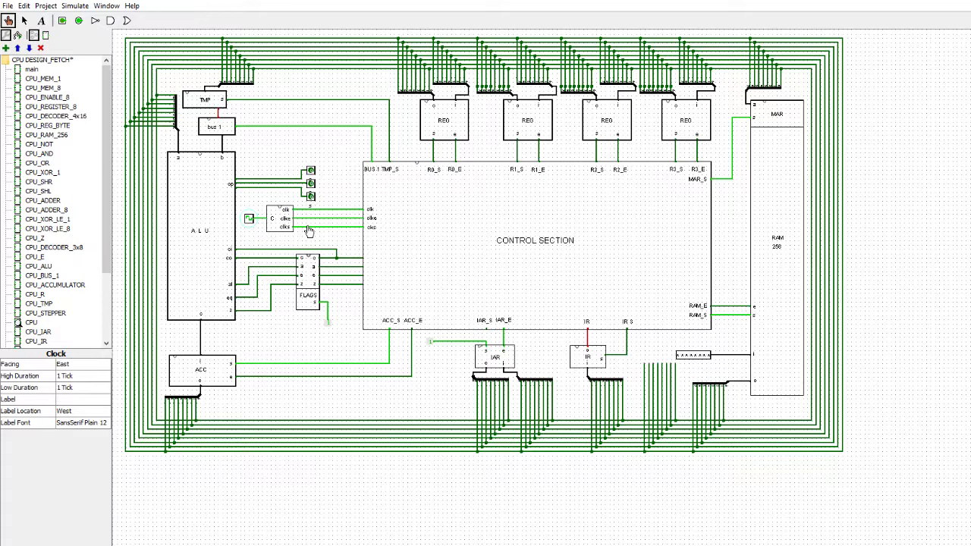
{"action": "right_click", "coordinate": [455, 225]}
{"action": "left_click", "coordinate": [475, 254]}
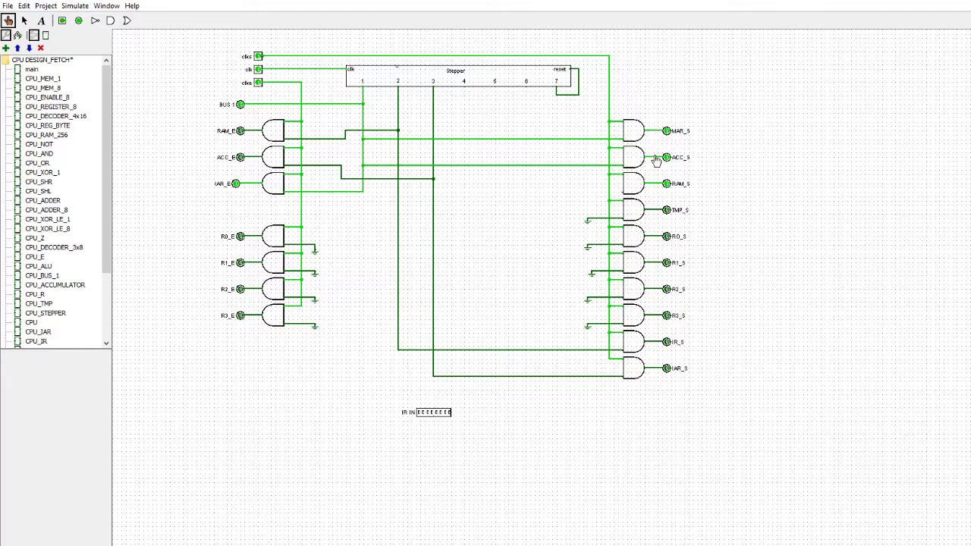
{"action": "double_click", "coordinate": [31, 323]}
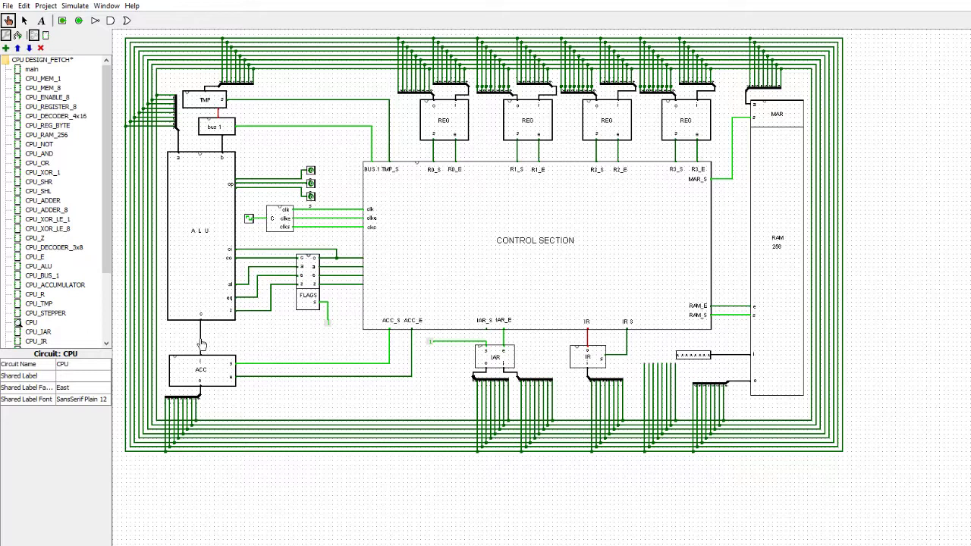
Trace the accumulator's input byte through its register down to the CPU_MEM_8 circuit, and return to the CPU circuit
{"action": "left_click", "coordinate": [213, 373]}
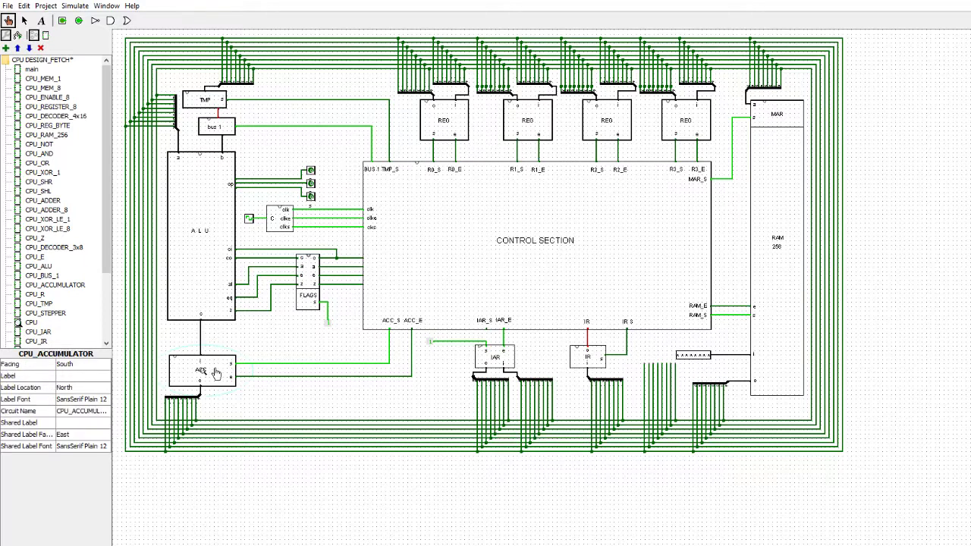
{"action": "right_click", "coordinate": [211, 370]}
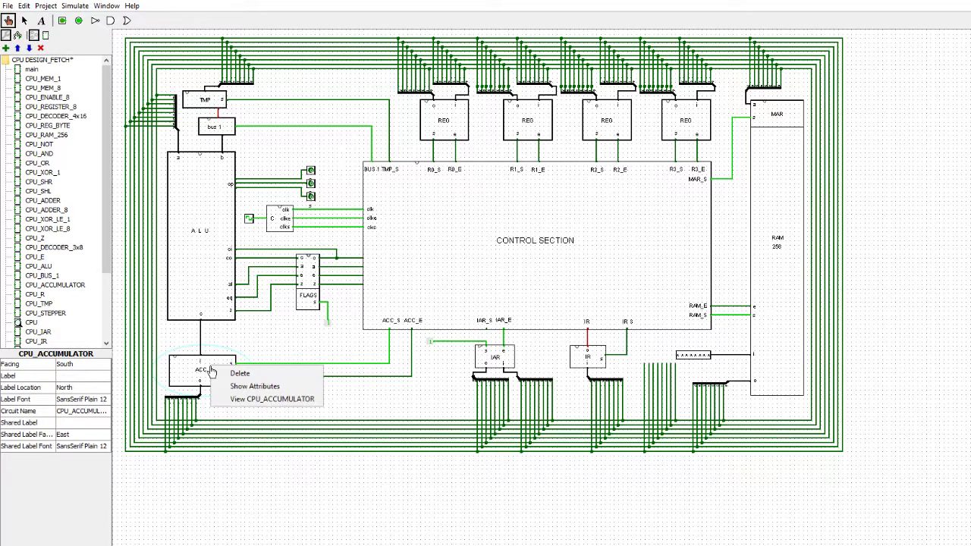
{"action": "left_click", "coordinate": [243, 347]}
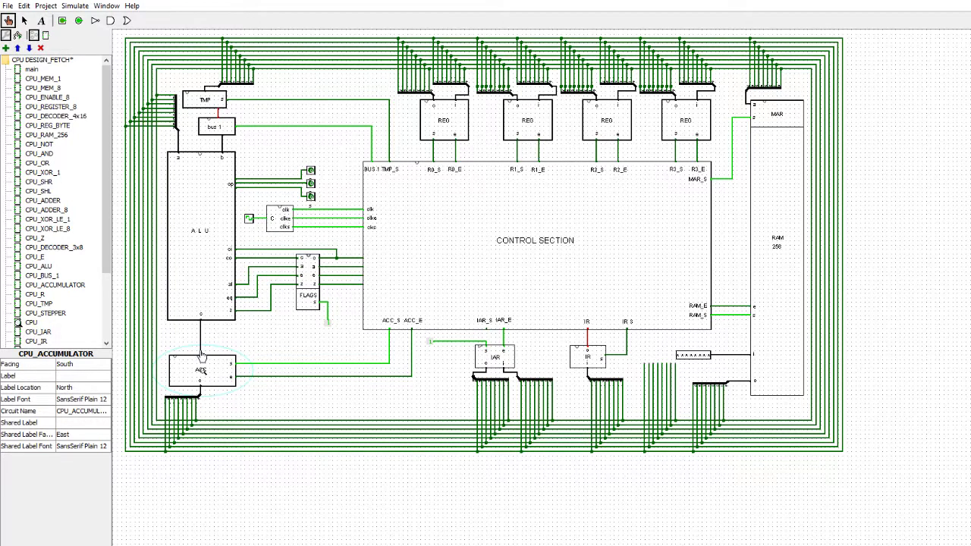
{"action": "right_click", "coordinate": [214, 371]}
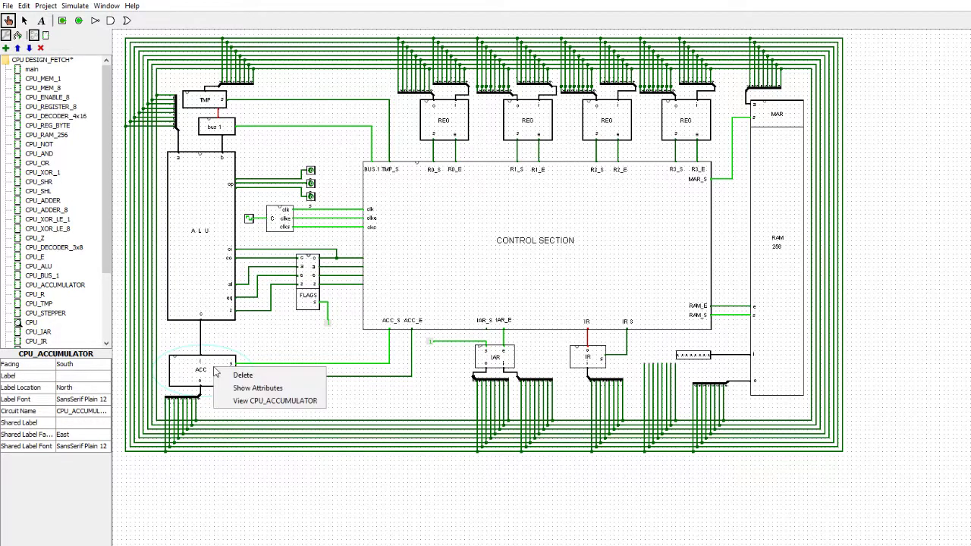
{"action": "left_click", "coordinate": [235, 403]}
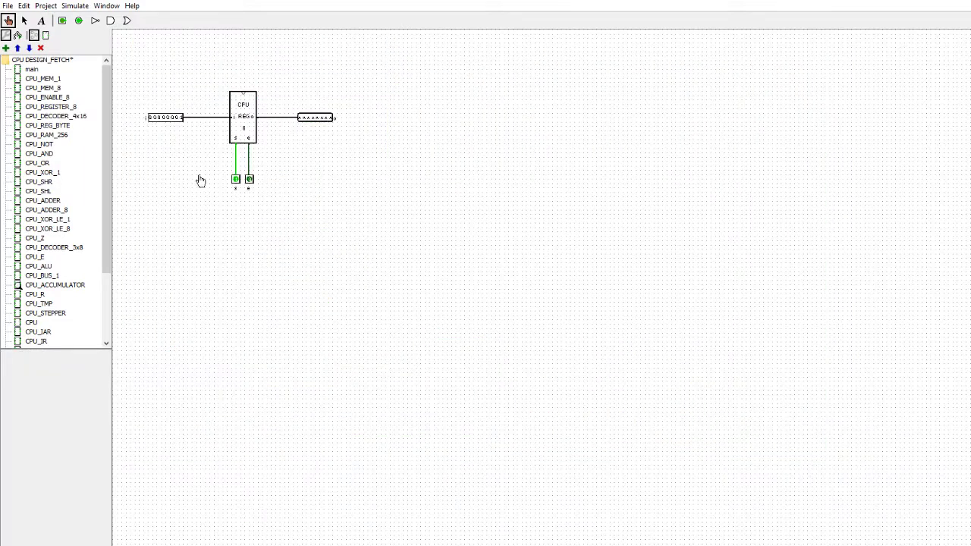
{"action": "left_click", "coordinate": [240, 129]}
{"action": "right_click", "coordinate": [241, 127]}
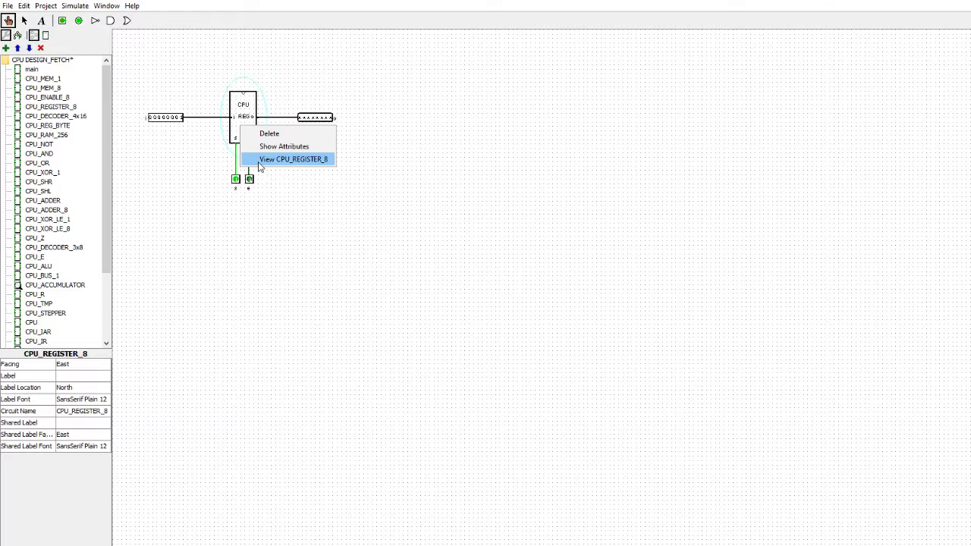
{"action": "left_click", "coordinate": [260, 161]}
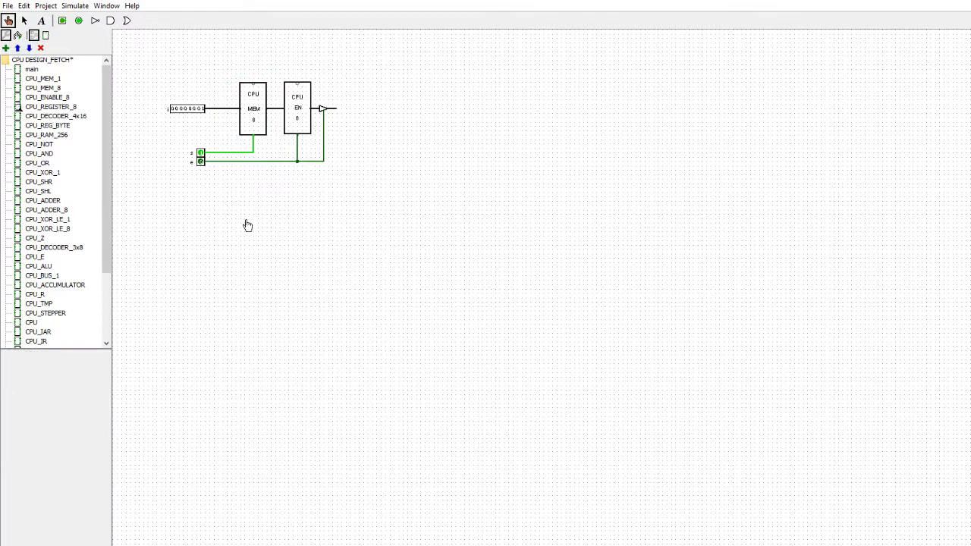
{"action": "right_click", "coordinate": [259, 122]}
{"action": "left_click", "coordinate": [275, 150]}
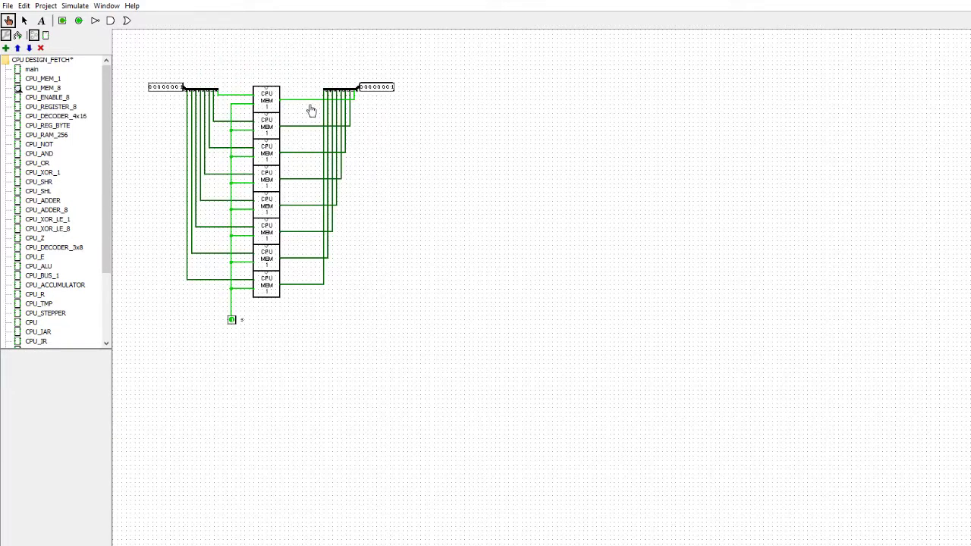
{"action": "double_click", "coordinate": [33, 324]}
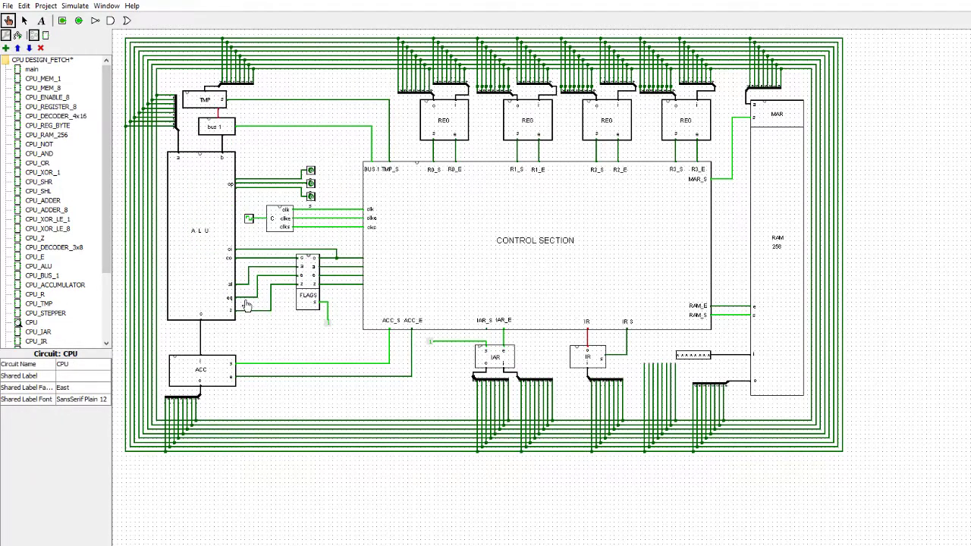
Review the control section's set outputs driven during stepper step 1, and return to the CPU circuit
{"action": "right_click", "coordinate": [464, 234]}
{"action": "left_click", "coordinate": [488, 267]}
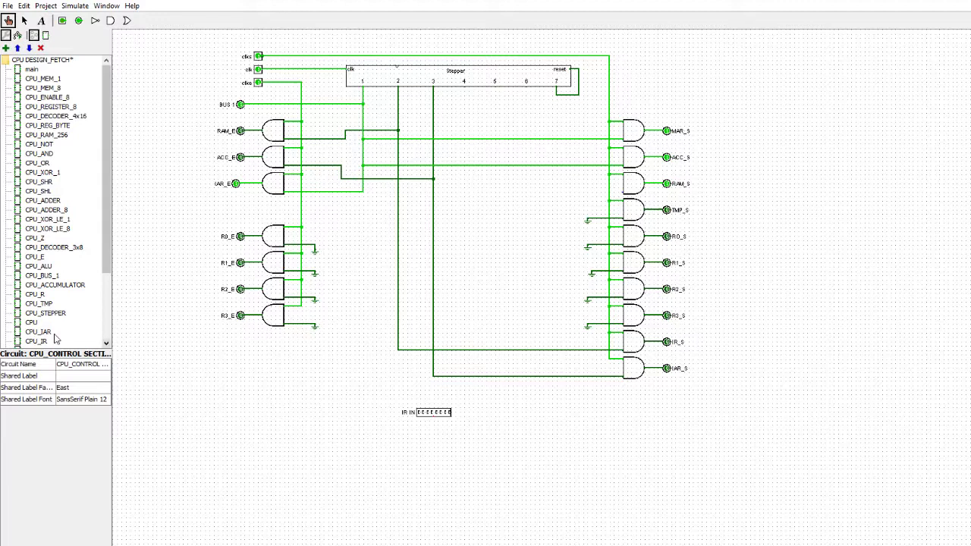
{"action": "double_click", "coordinate": [31, 325]}
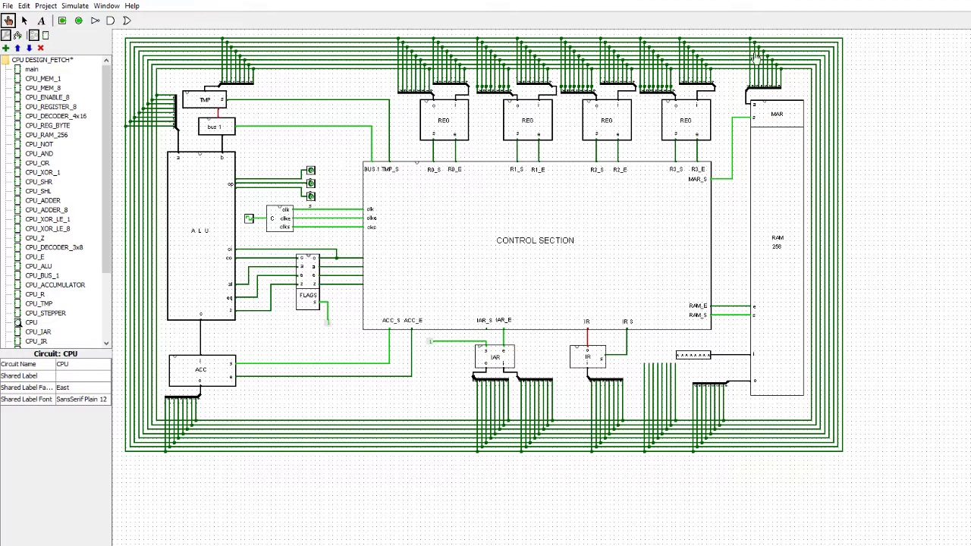
Examine how the address register and decoders select a cell inside the 256-byte RAM, and return to the CPU circuit
{"action": "right_click", "coordinate": [783, 207]}
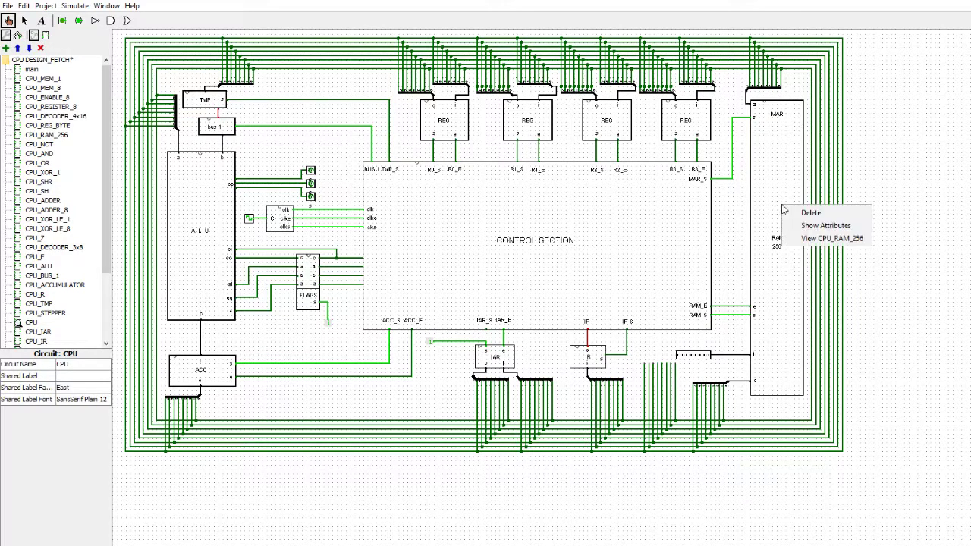
{"action": "left_click", "coordinate": [807, 239]}
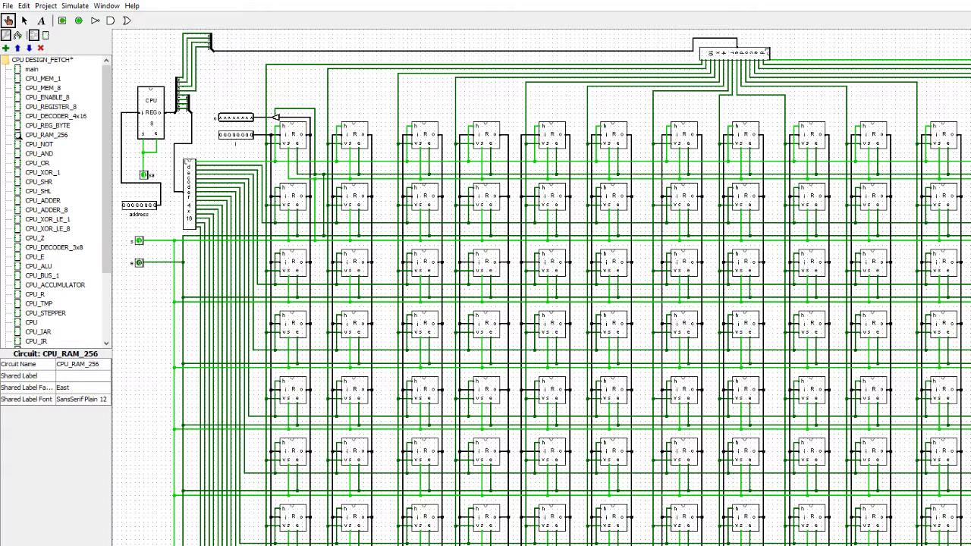
{"action": "key", "text": "ctrl+minus"}
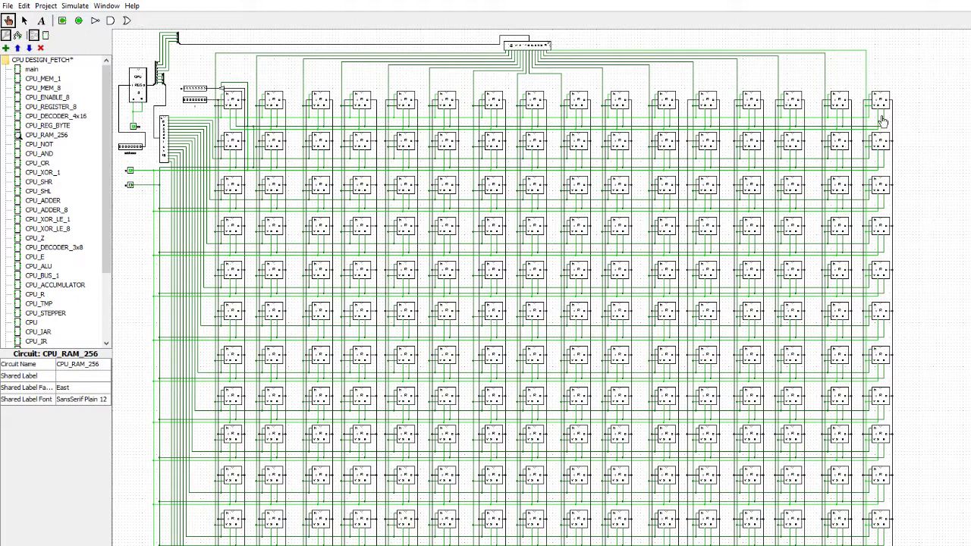
{"action": "double_click", "coordinate": [32, 324]}
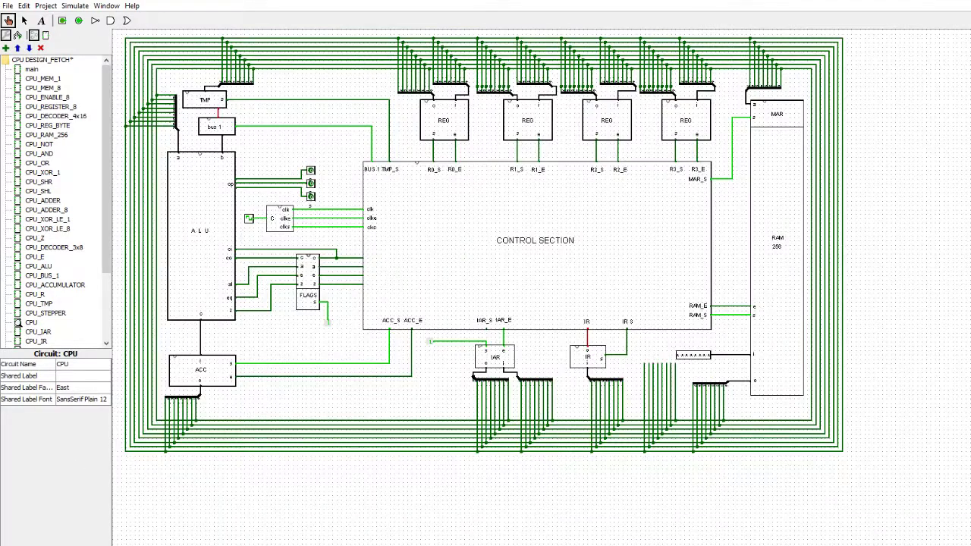
Set all eight bits of the RAM's data input pin to 1
{"action": "scroll", "coordinate": [894, 469], "scroll_direction": "up", "scroll_amount": 1}
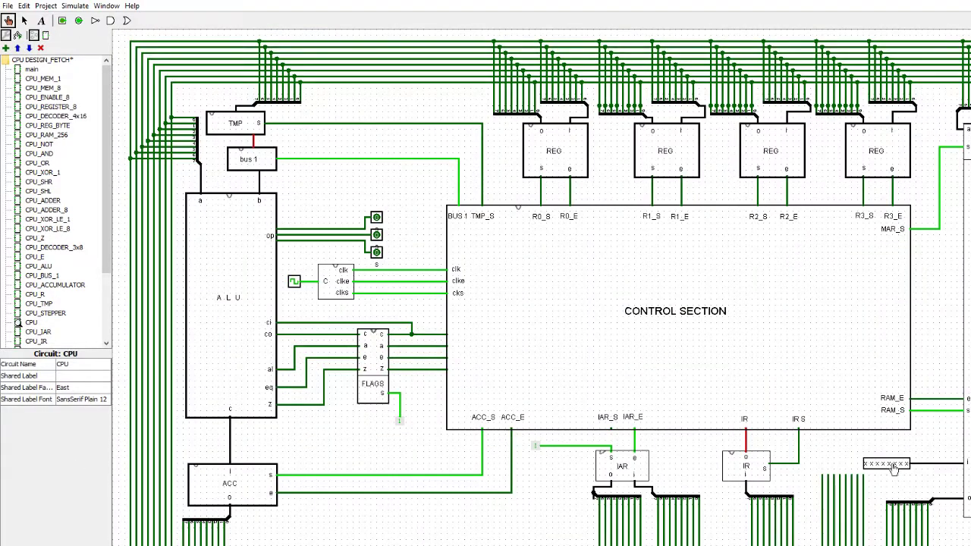
{"action": "left_click", "coordinate": [10, 21]}
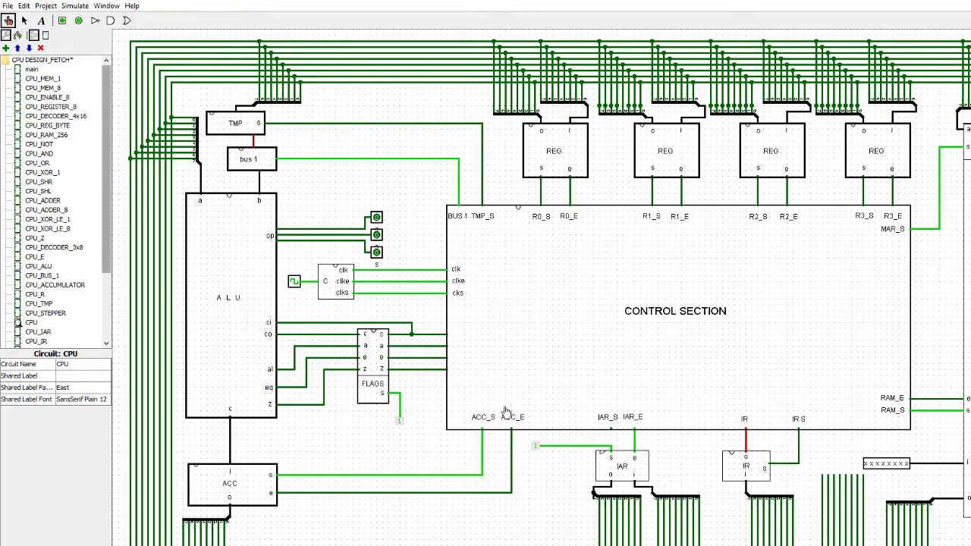
{"action": "left_click", "coordinate": [867, 467]}
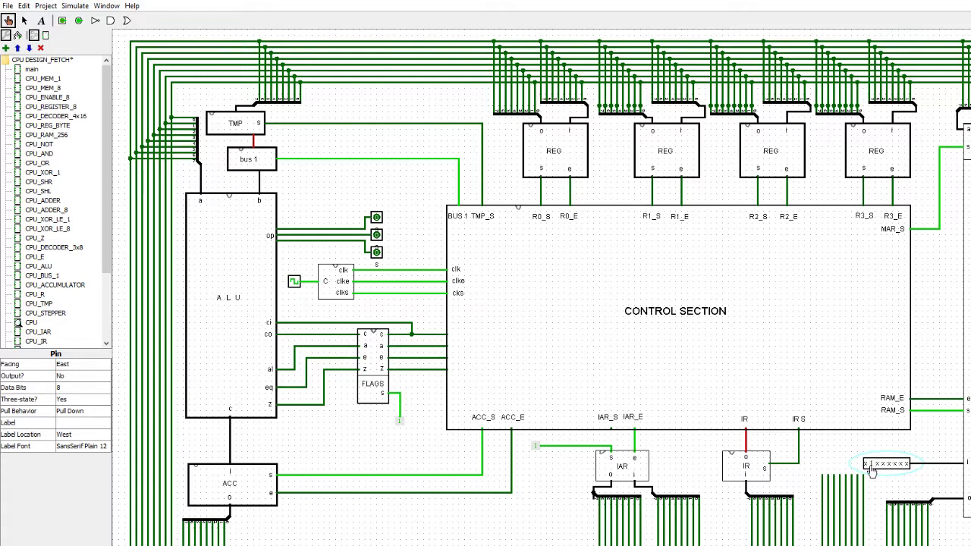
{"action": "left_click", "coordinate": [866, 466]}
{"action": "left_click", "coordinate": [883, 466]}
{"action": "left_click", "coordinate": [901, 465]}
{"action": "left_click", "coordinate": [906, 465]}
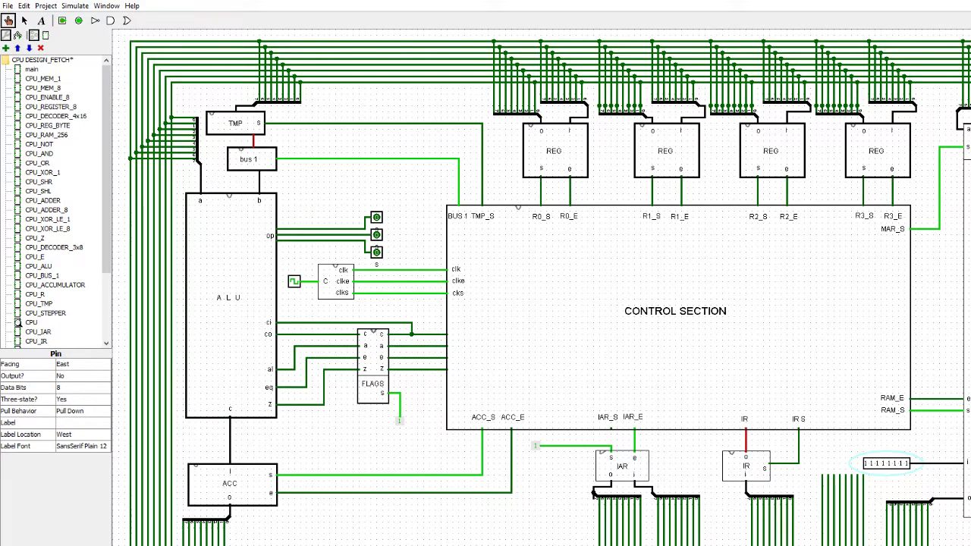
Trace the RAM input byte through the selected cell's register down to its CPU_MEM_8 circuit, and return to the CPU circuit
{"action": "scroll", "coordinate": [378, 521], "scroll_direction": "right", "scroll_amount": 10}
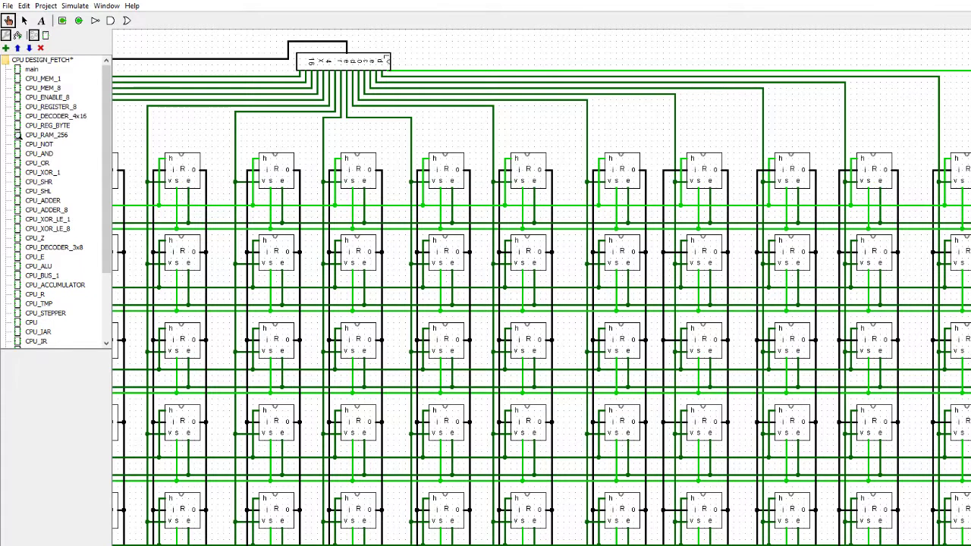
{"action": "scroll", "coordinate": [377, 521], "scroll_direction": "down", "scroll_amount": 1}
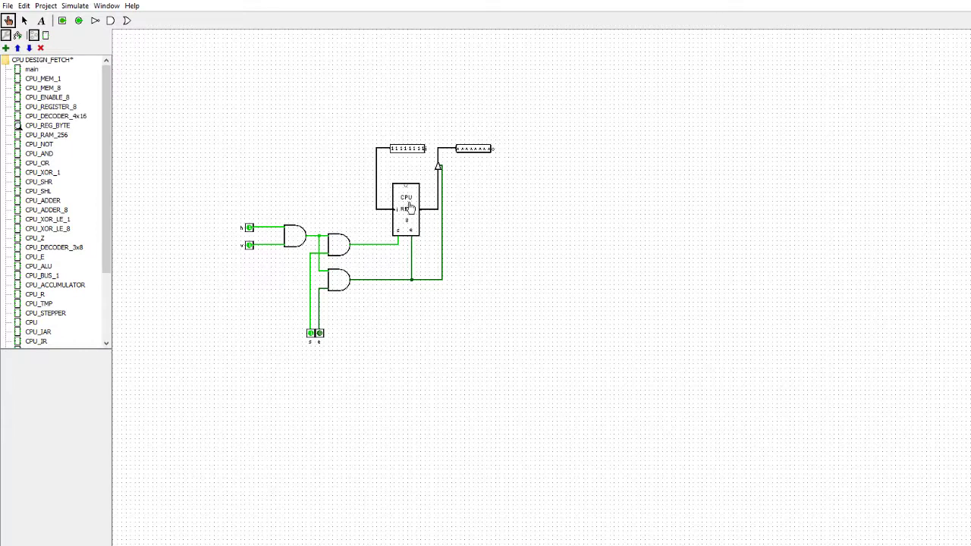
{"action": "right_click", "coordinate": [410, 206]}
{"action": "left_click", "coordinate": [431, 237]}
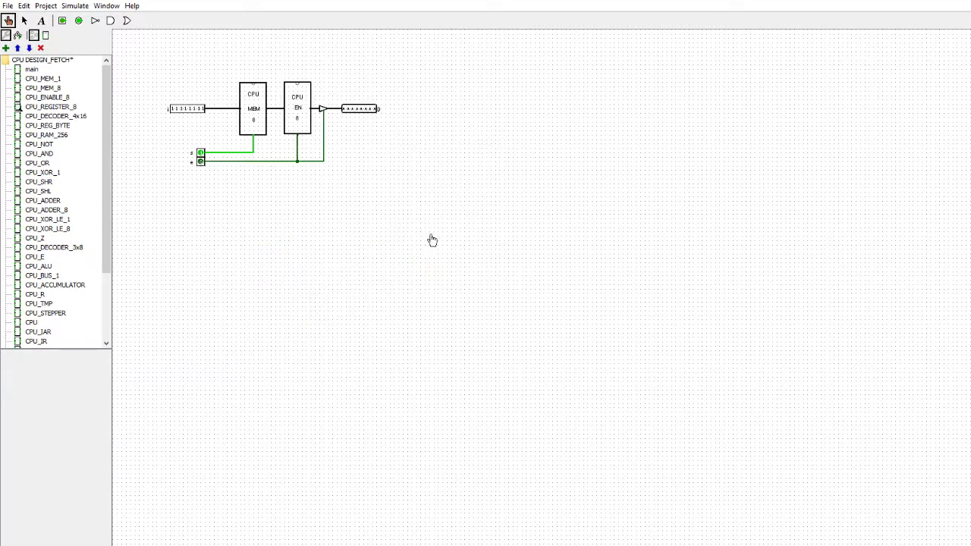
{"action": "right_click", "coordinate": [264, 120]}
{"action": "left_click", "coordinate": [280, 146]}
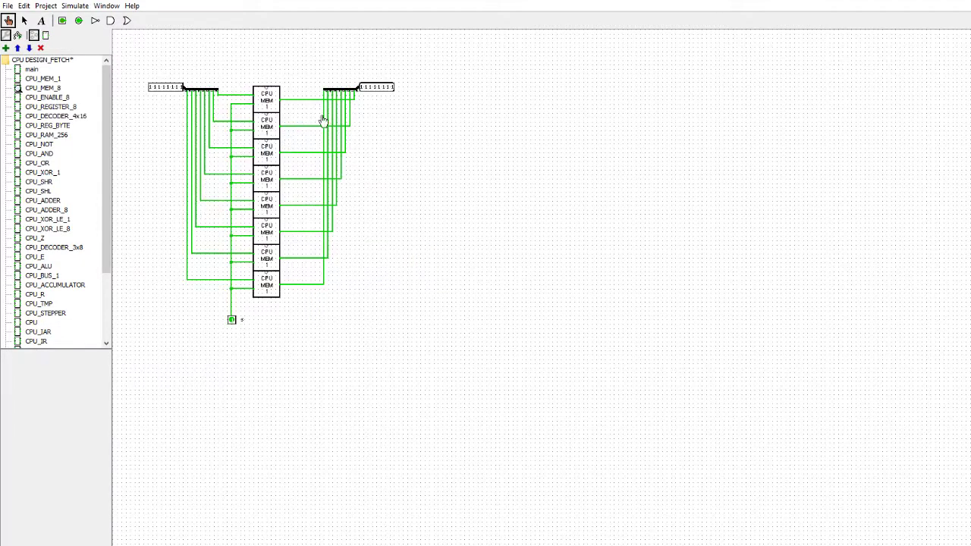
{"action": "double_click", "coordinate": [30, 323]}
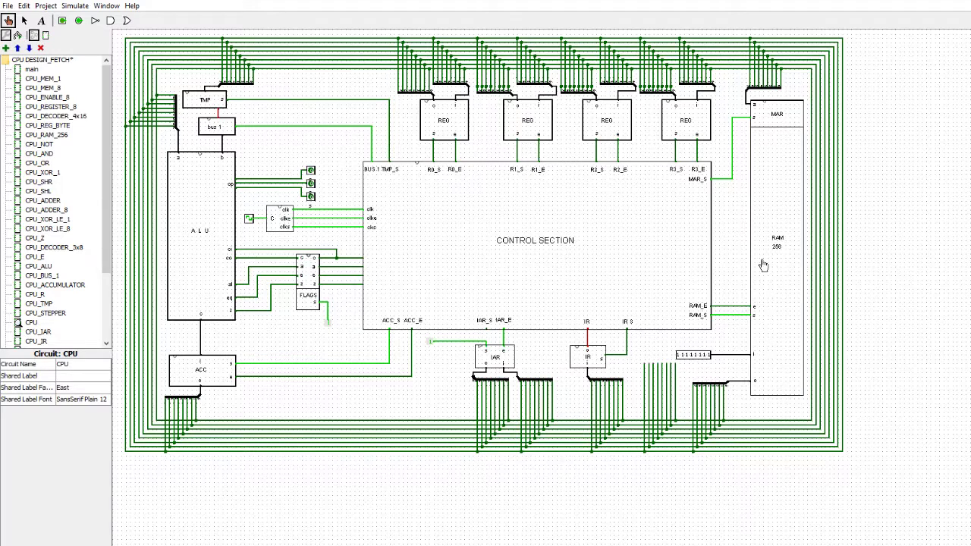
Inspect the RAM's data input, decoder lines and cell grid, and return to the CPU circuit
{"action": "right_click", "coordinate": [767, 223]}
{"action": "left_click", "coordinate": [783, 258]}
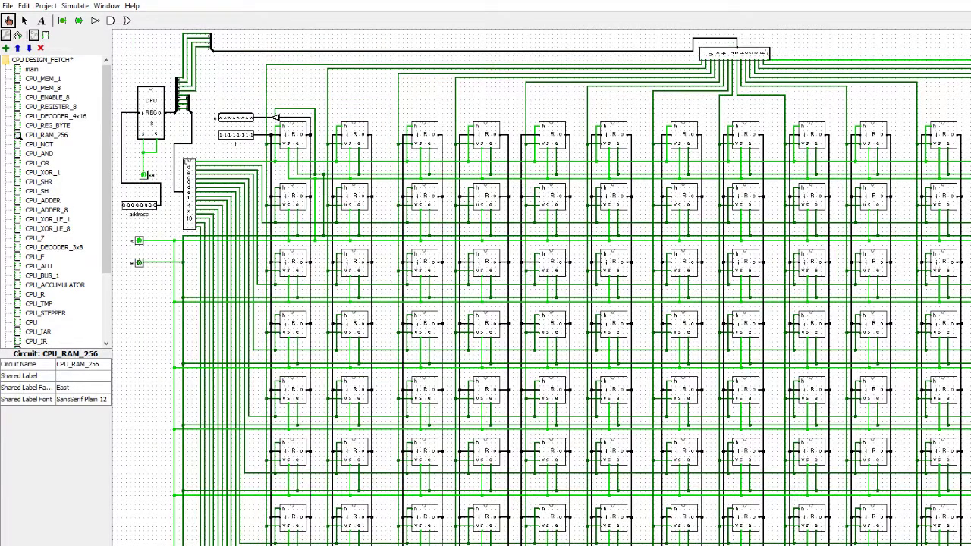
{"action": "scroll", "coordinate": [540, 292], "scroll_direction": "right", "scroll_amount": 5}
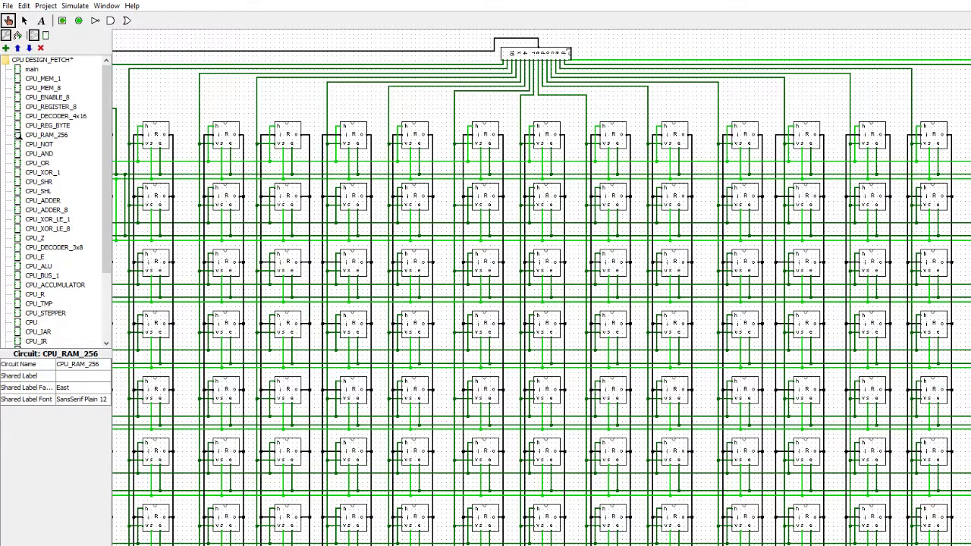
{"action": "scroll", "coordinate": [540, 291], "scroll_direction": "left", "scroll_amount": 5}
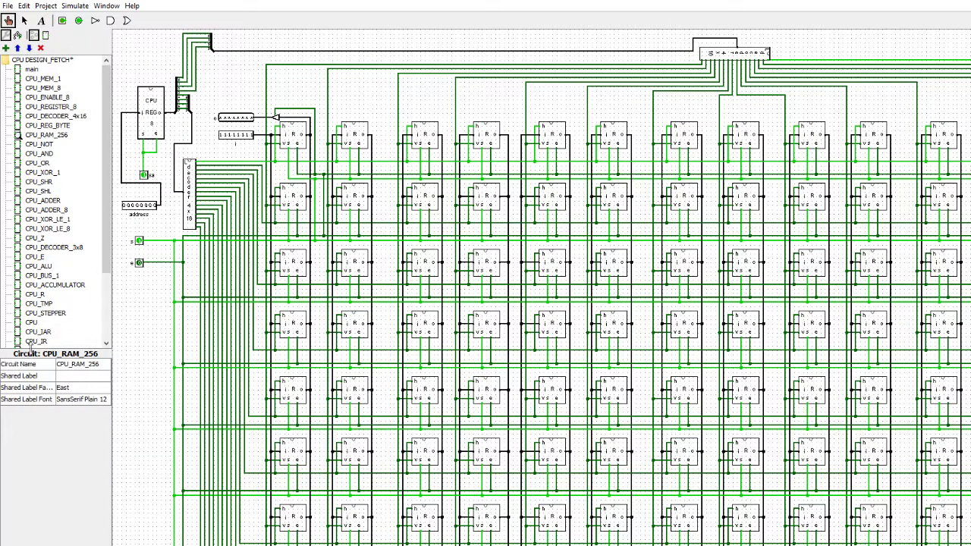
{"action": "double_click", "coordinate": [32, 323]}
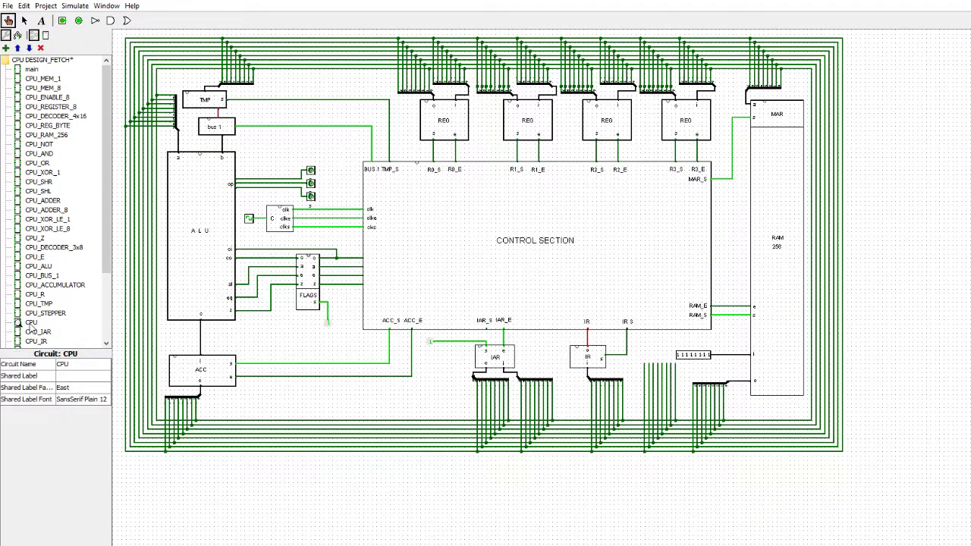
Recheck the stepper wiring inside the control section, and toggle the clock once in the CPU circuit
{"action": "right_click", "coordinate": [487, 263]}
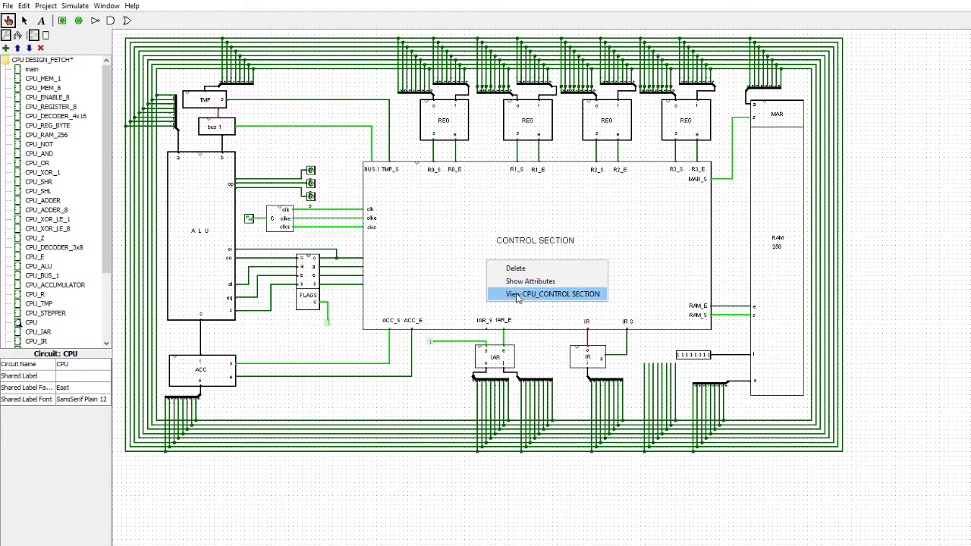
{"action": "left_click", "coordinate": [518, 295]}
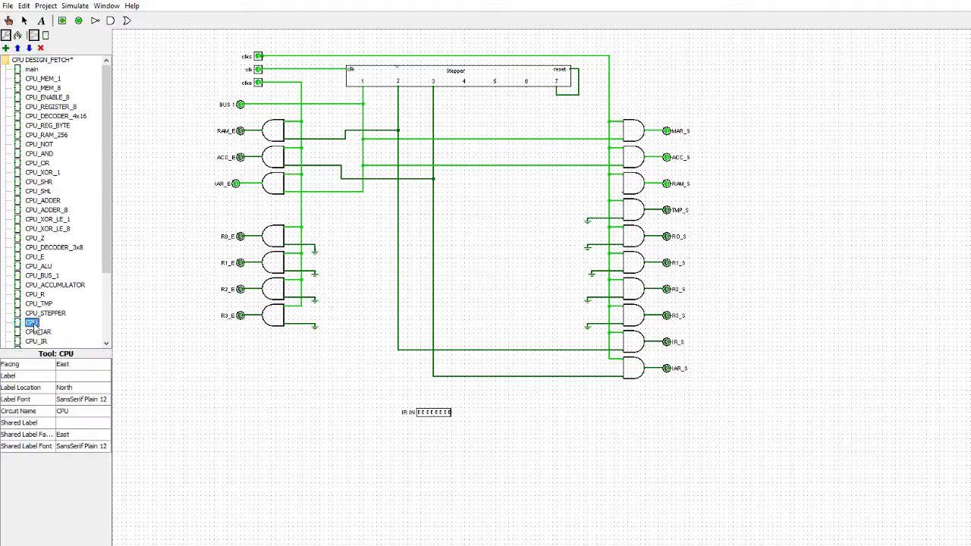
{"action": "double_click", "coordinate": [32, 324]}
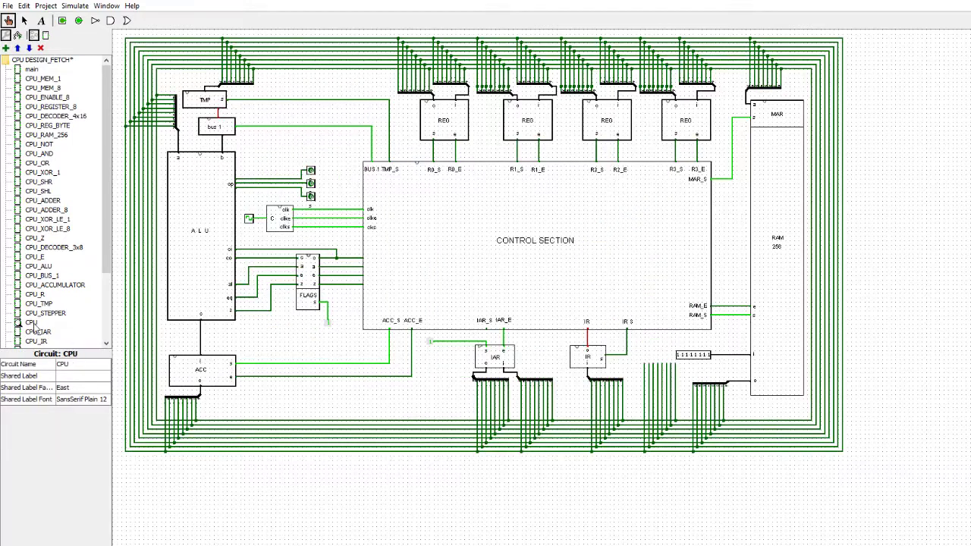
{"action": "left_click", "coordinate": [248, 219]}
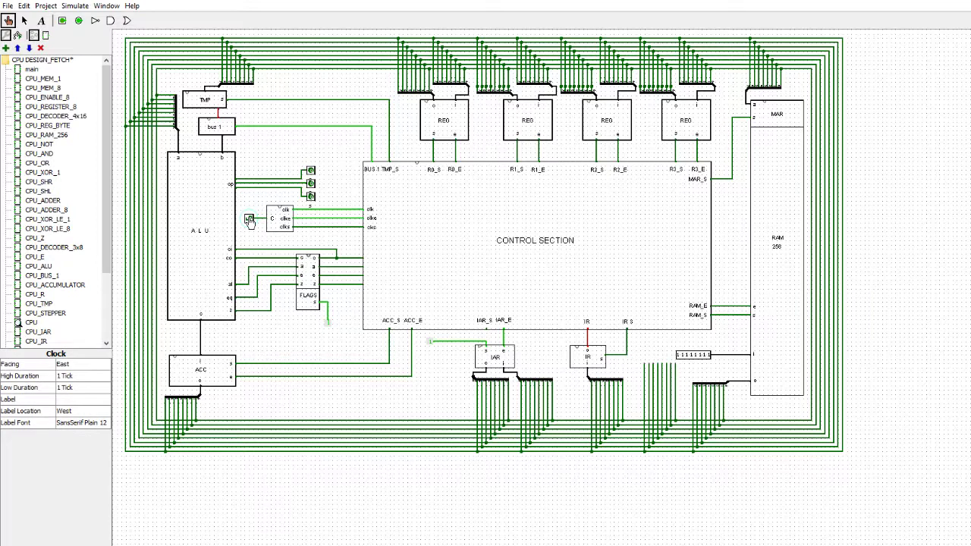
Check the first step's signals inside the control section, and toggle the clock twice in the CPU circuit to advance the stepper to step 2
{"action": "right_click", "coordinate": [408, 222]}
{"action": "left_click", "coordinate": [430, 264]}
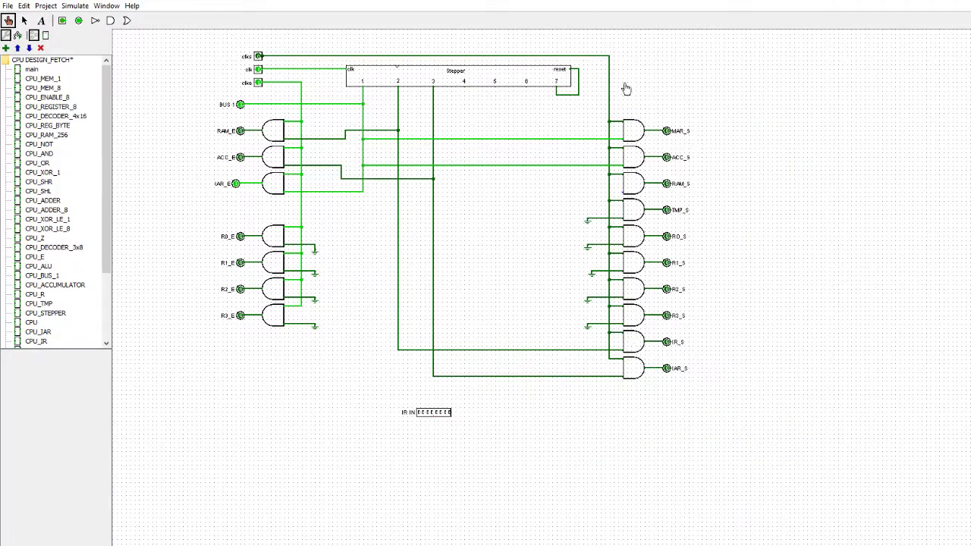
{"action": "double_click", "coordinate": [31, 324]}
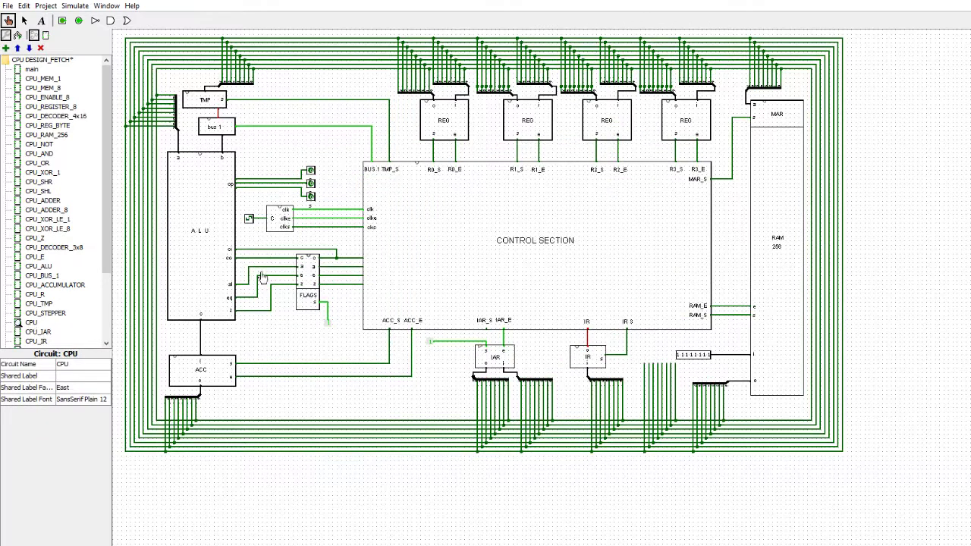
{"action": "left_click", "coordinate": [250, 220]}
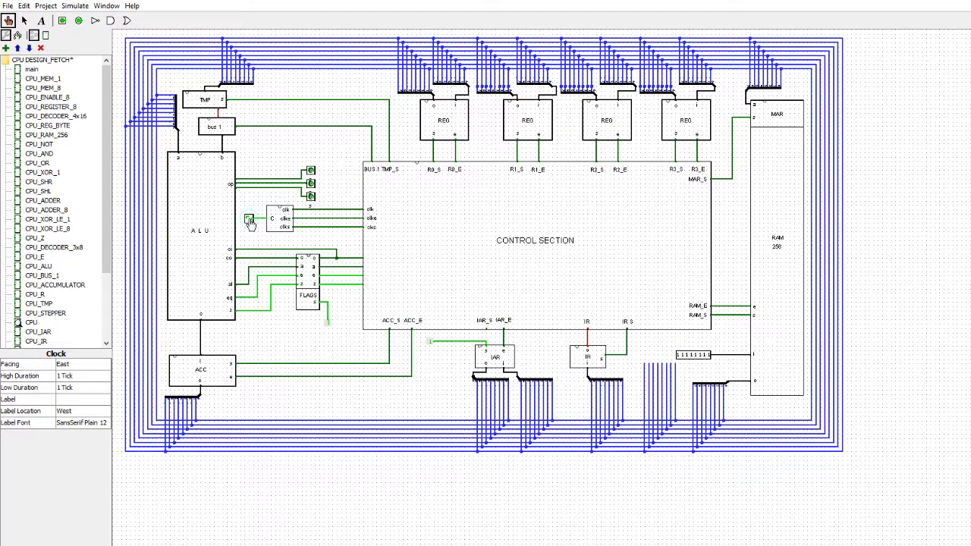
{"action": "left_click", "coordinate": [250, 220]}
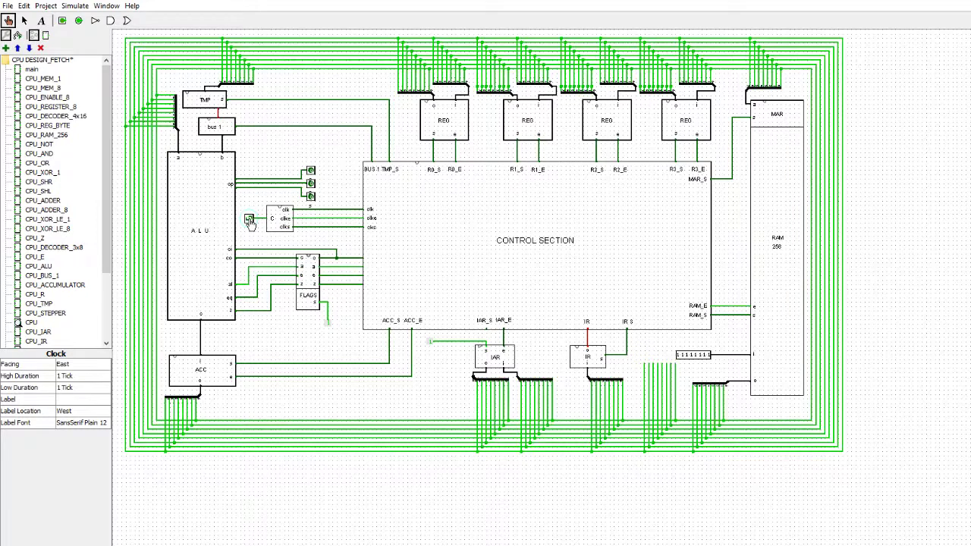
Trace stepper output 2 to the RAM_E and IR_S gates inside the control section, and return to the CPU circuit
{"action": "right_click", "coordinate": [452, 239]}
{"action": "left_click", "coordinate": [483, 267]}
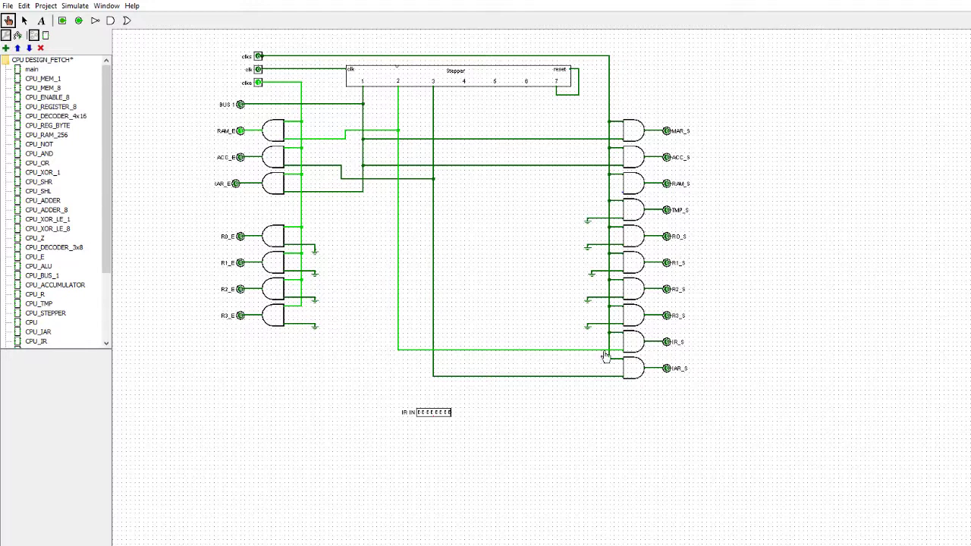
{"action": "double_click", "coordinate": [33, 324]}
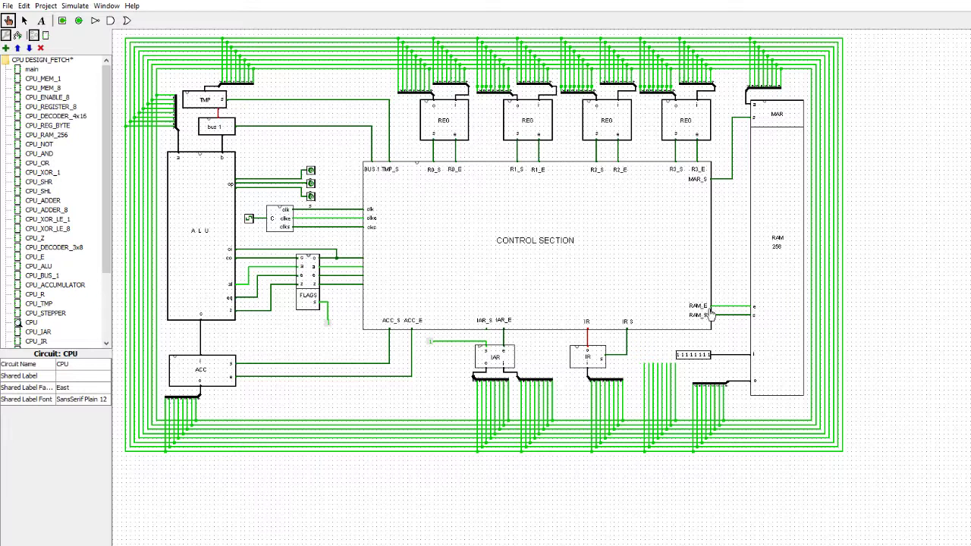
Trace the enabled RAM cell's byte through its CPU_REG_BYTE and CPU_REGISTER_8 circuits, and return to the CPU circuit
{"action": "right_click", "coordinate": [775, 201]}
{"action": "left_click", "coordinate": [797, 230]}
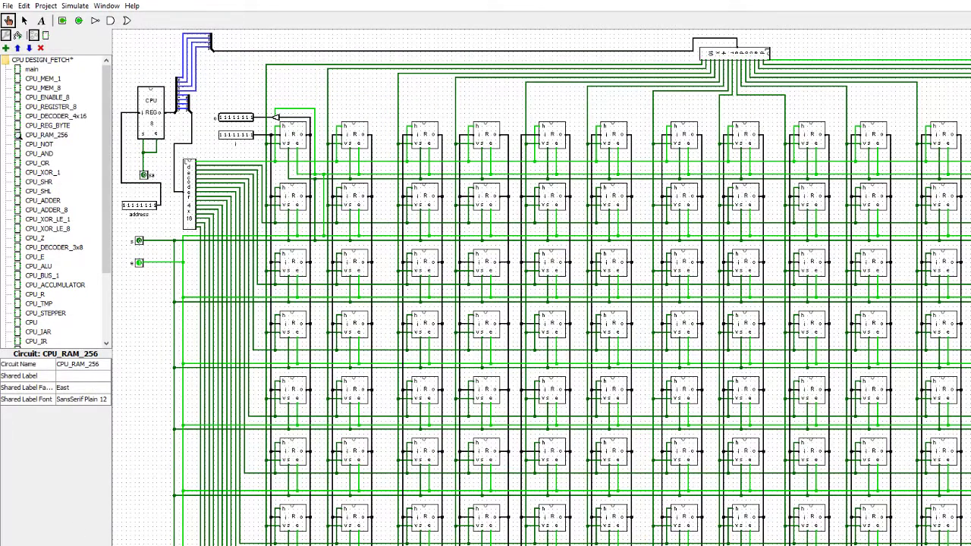
{"action": "scroll", "coordinate": [543, 288], "scroll_direction": "down", "scroll_amount": 2}
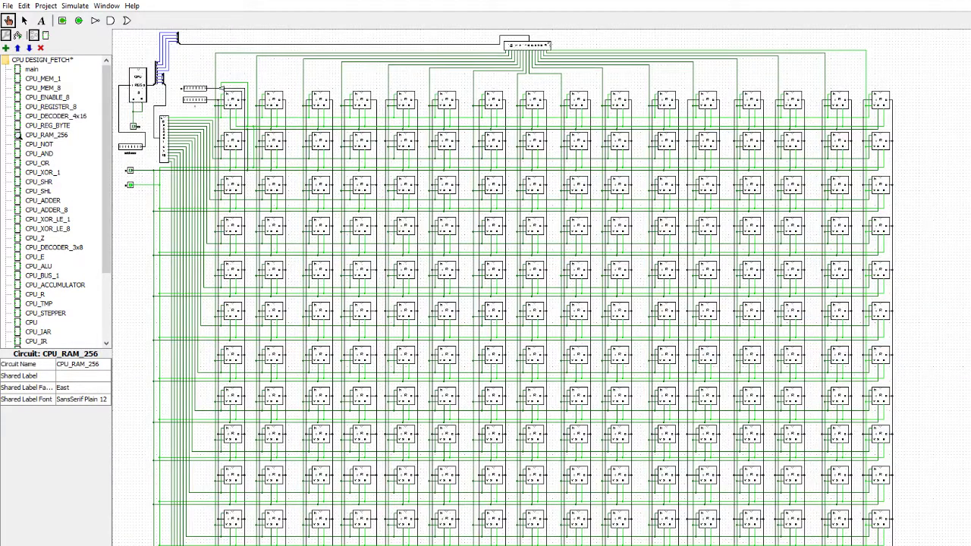
{"action": "right_click", "coordinate": [885, 105]}
{"action": "left_click", "coordinate": [903, 137]}
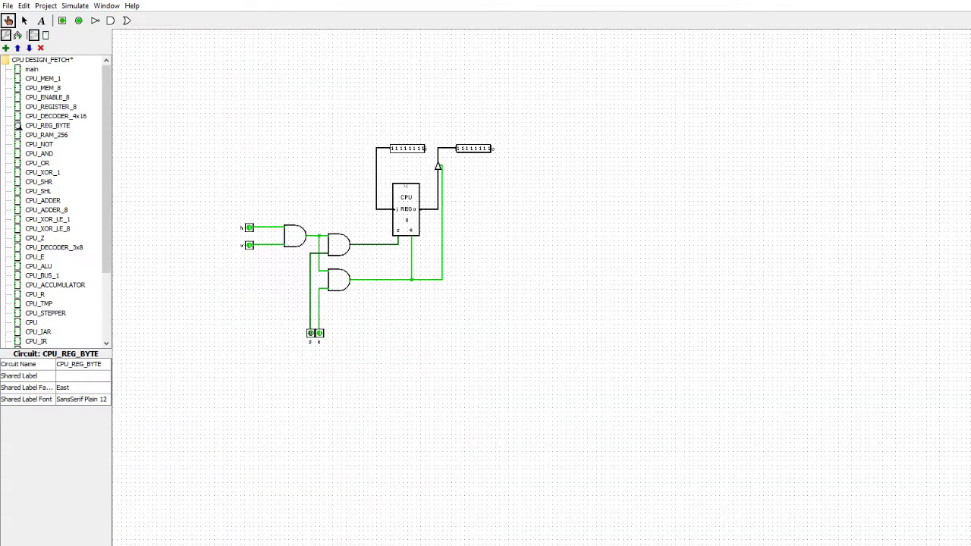
{"action": "scroll", "coordinate": [431, 296], "scroll_direction": "up", "scroll_amount": 1}
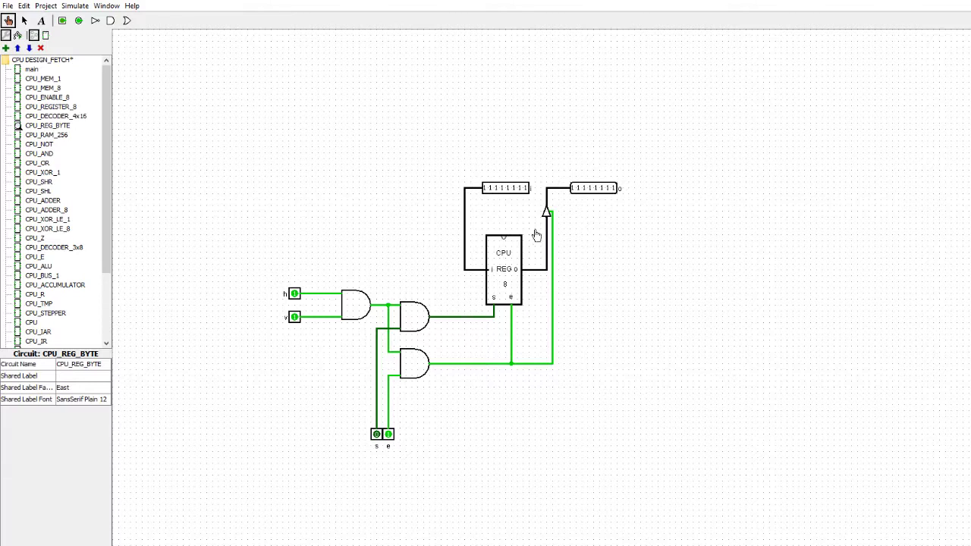
{"action": "right_click", "coordinate": [512, 282]}
{"action": "left_click", "coordinate": [535, 312]}
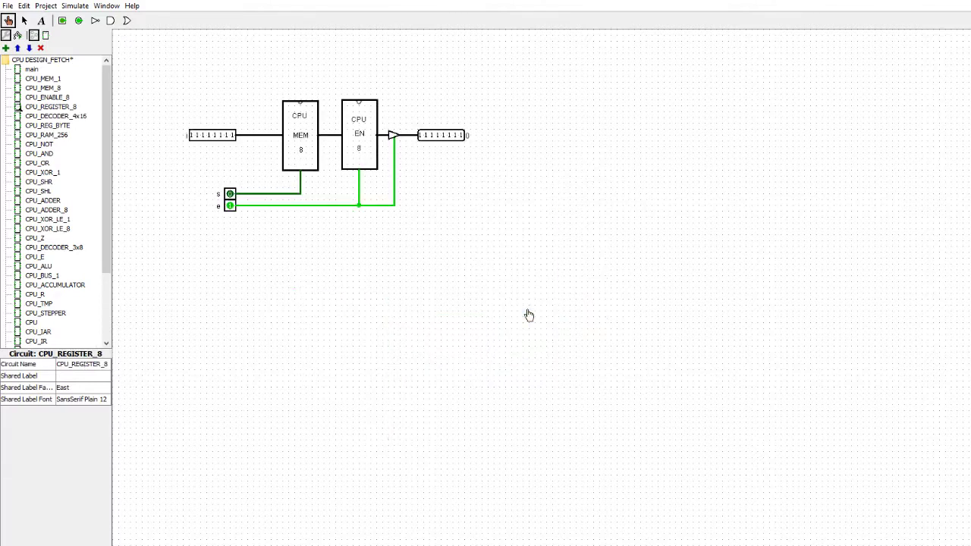
{"action": "left_click", "coordinate": [326, 139]}
{"action": "double_click", "coordinate": [32, 324]}
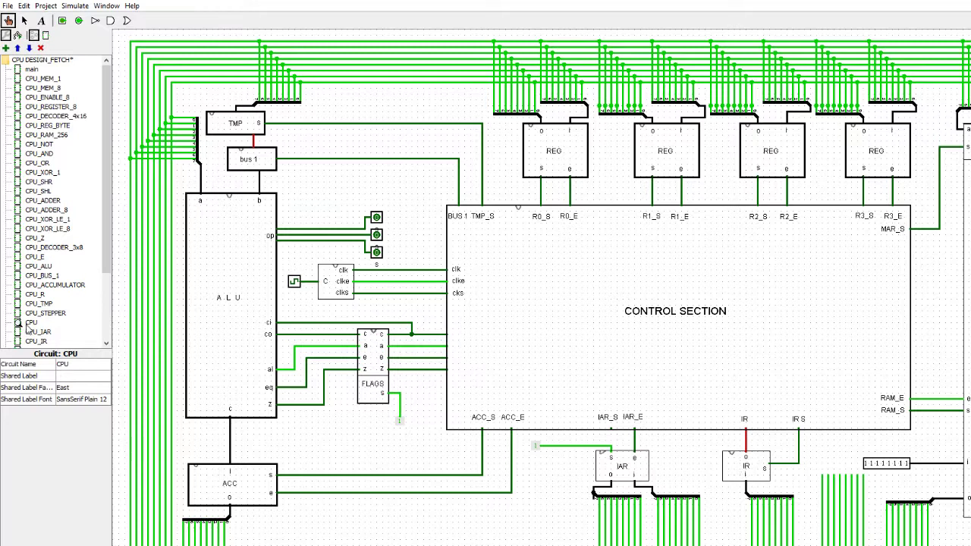
Recheck the RAM_E enable signal in the control section, and toggle the clock once in the CPU circuit to raise clks
{"action": "right_click", "coordinate": [497, 297]}
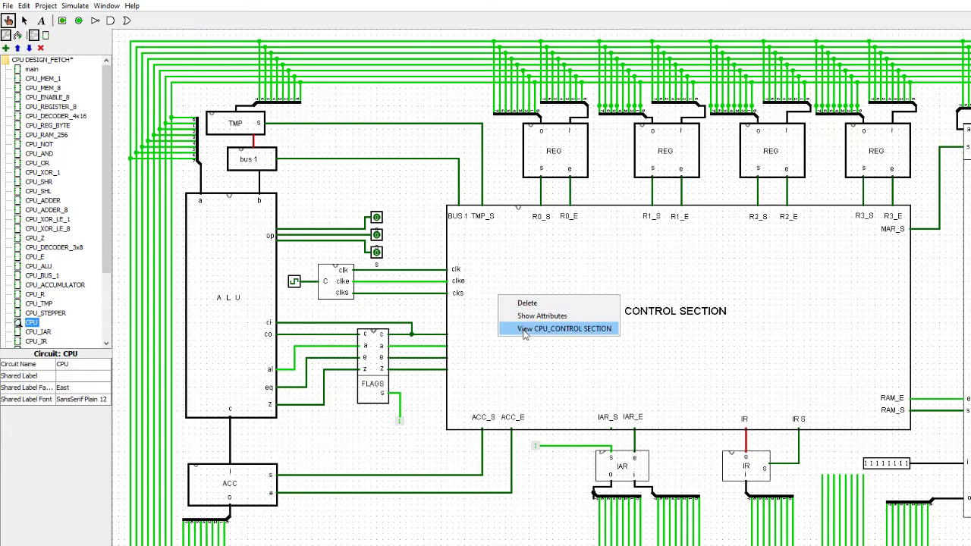
{"action": "left_click", "coordinate": [523, 331]}
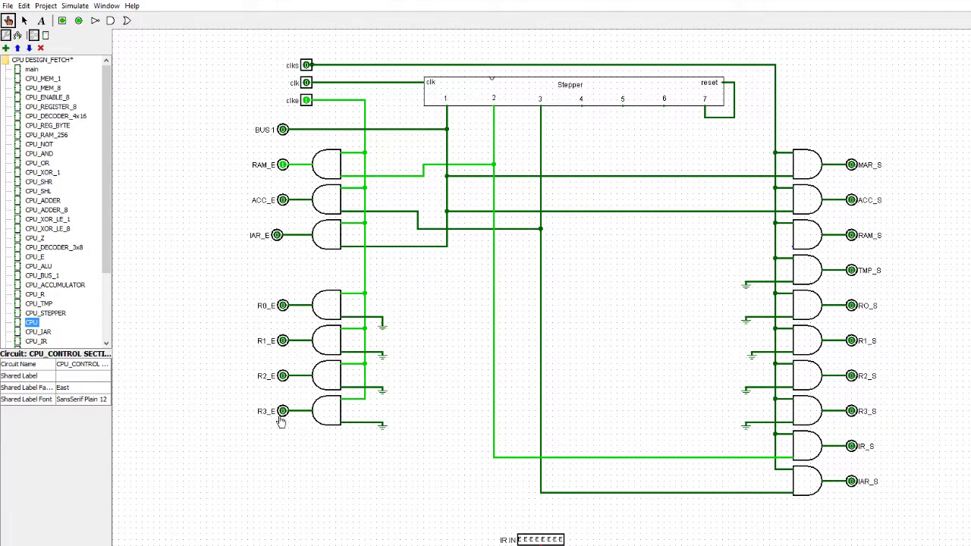
{"action": "double_click", "coordinate": [32, 324]}
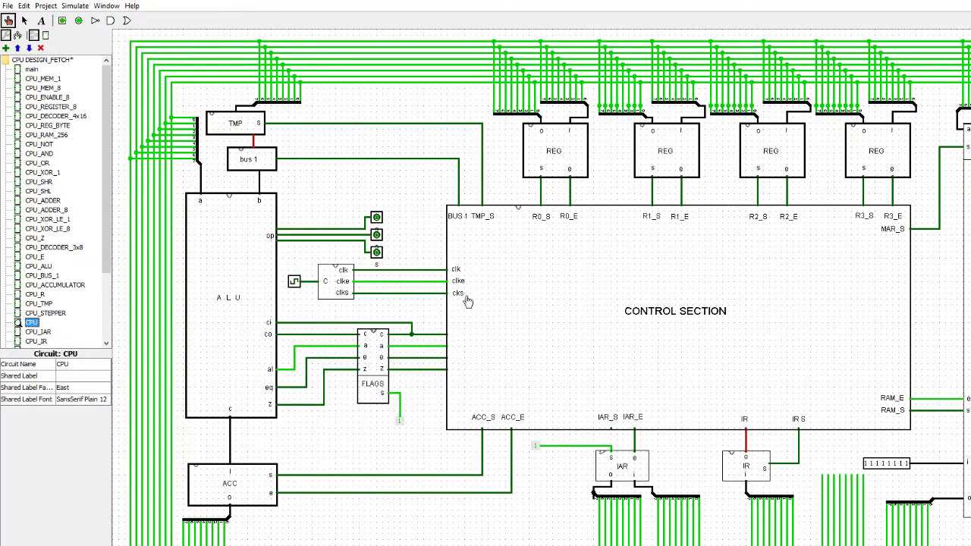
{"action": "left_click", "coordinate": [294, 281]}
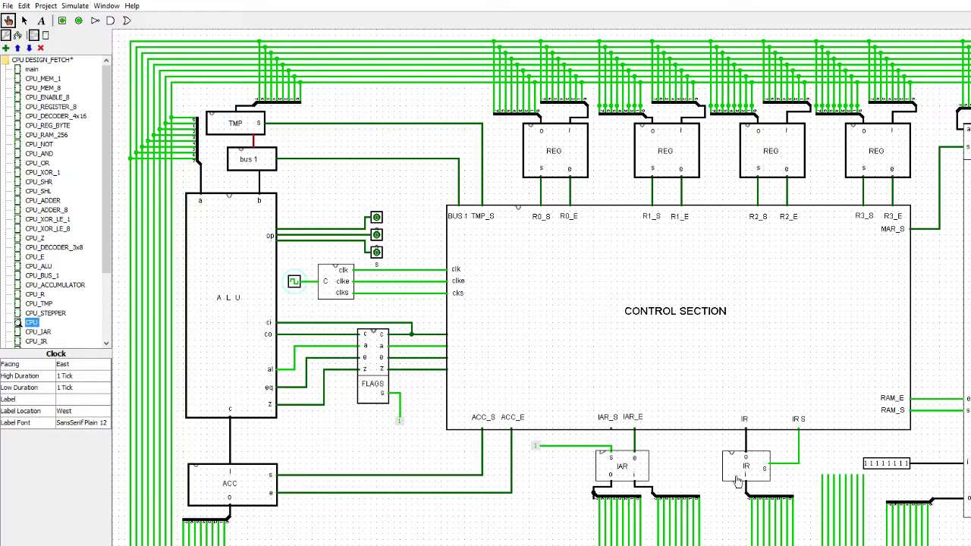
Examine the IR_S and RAM_S set signals and the IR input inside the control section, and return to the CPU circuit
{"action": "right_click", "coordinate": [717, 388]}
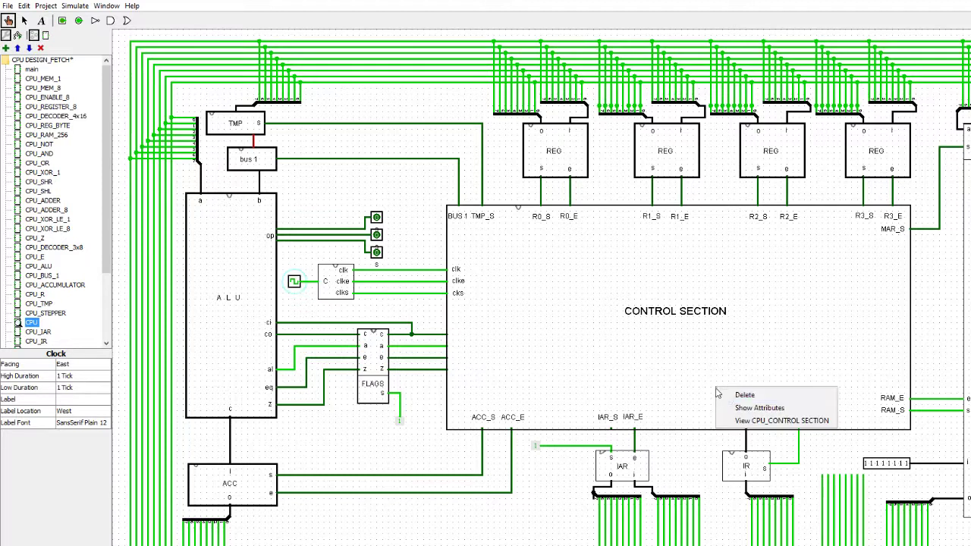
{"action": "left_click", "coordinate": [747, 424]}
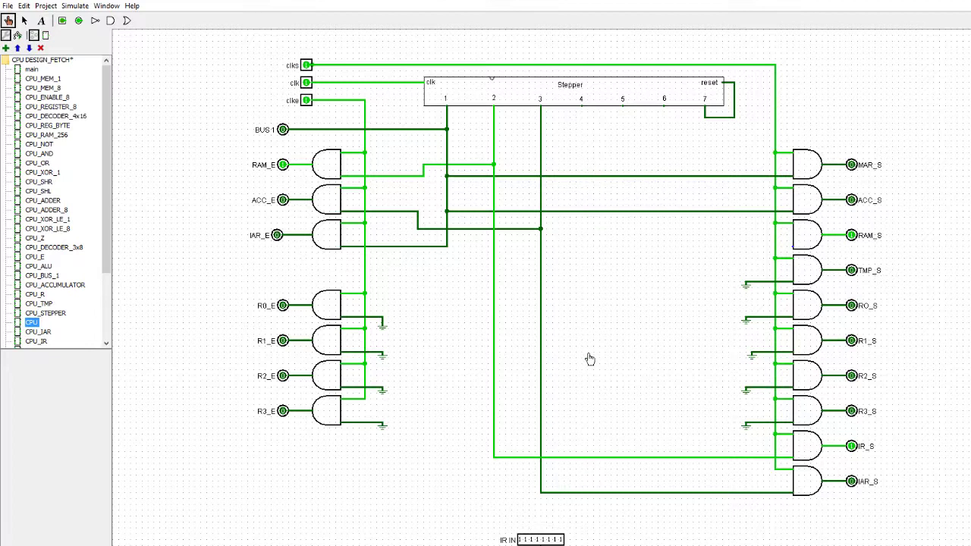
{"action": "double_click", "coordinate": [32, 324]}
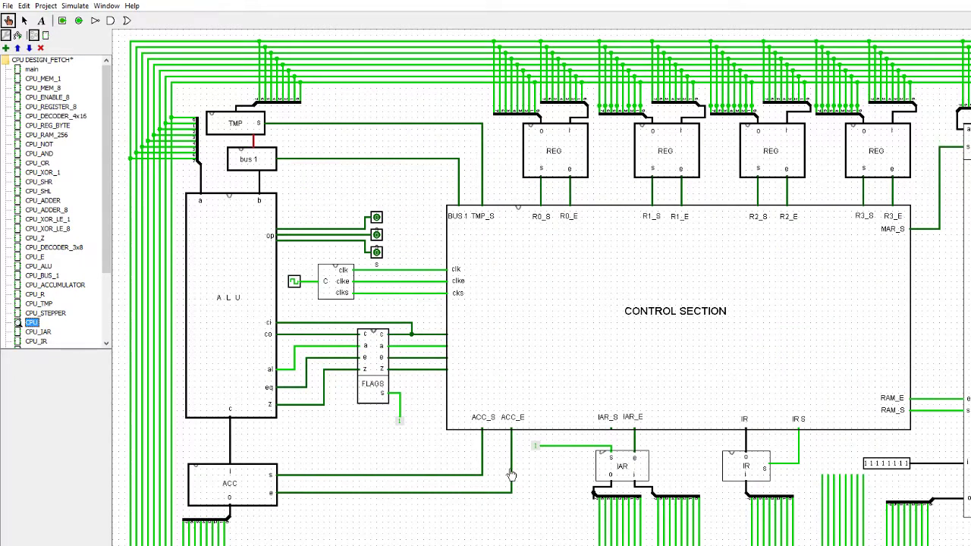
{"action": "right_click", "coordinate": [671, 331]}
{"action": "left_click", "coordinate": [692, 363]}
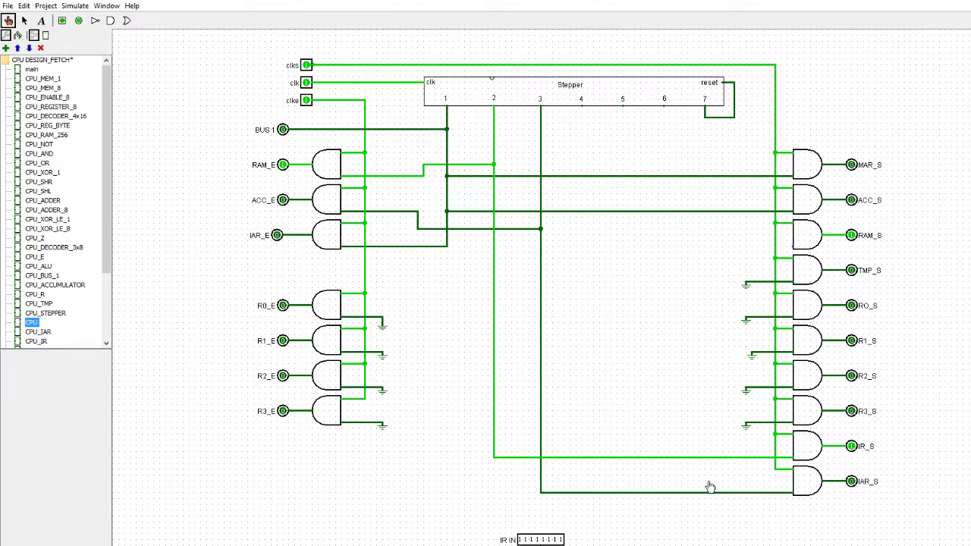
{"action": "double_click", "coordinate": [33, 324]}
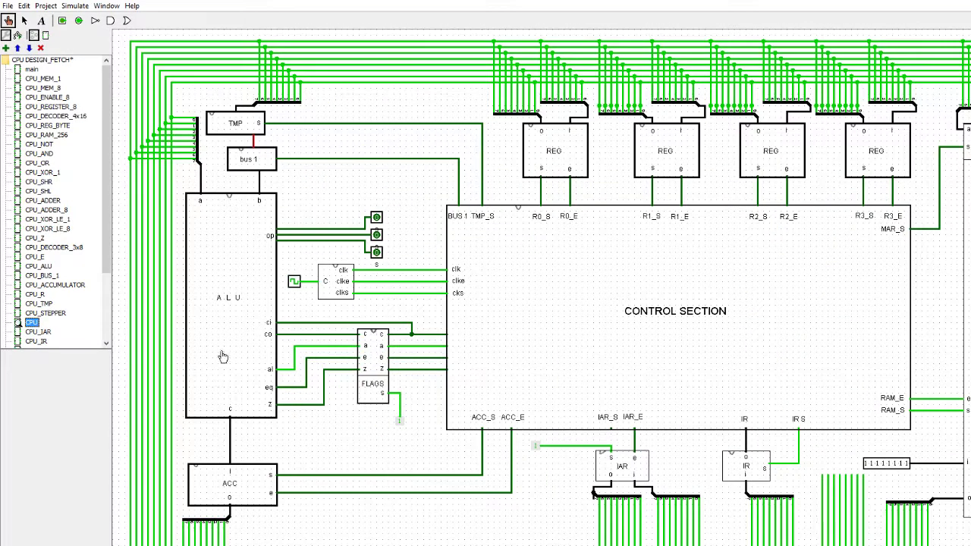
Toggle the CPU circuit's clock three times to advance the stepper to step 3
{"action": "left_click", "coordinate": [294, 283]}
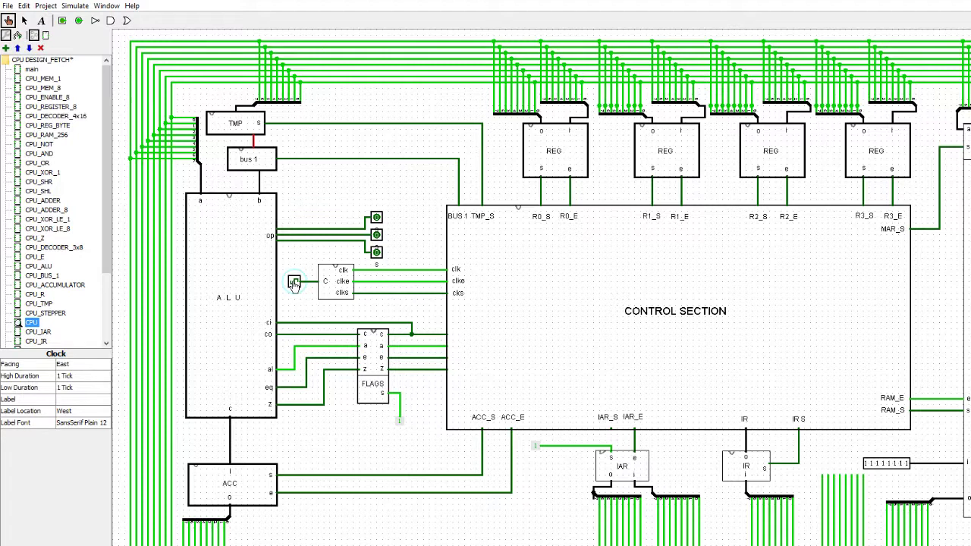
{"action": "left_click", "coordinate": [295, 283]}
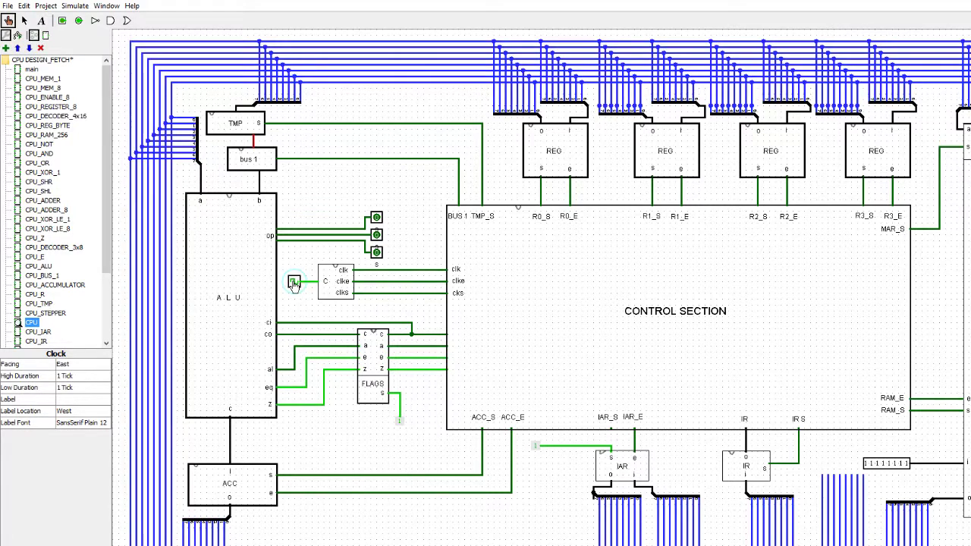
{"action": "left_click", "coordinate": [295, 283]}
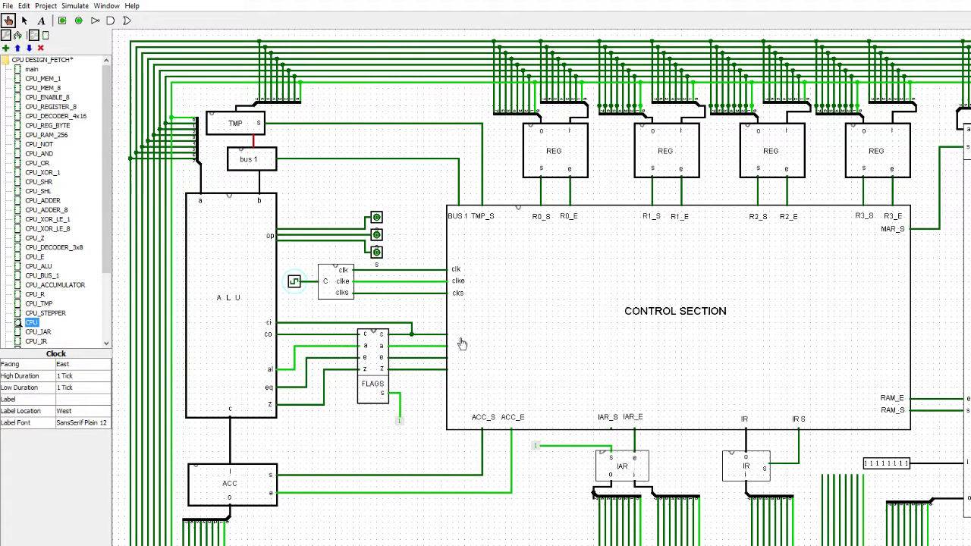
Trace stepper output 3 to the ACC_E and IAR_S gates in the control section, and toggle the CPU circuit's clock once
{"action": "right_click", "coordinate": [541, 311]}
{"action": "left_click", "coordinate": [559, 339]}
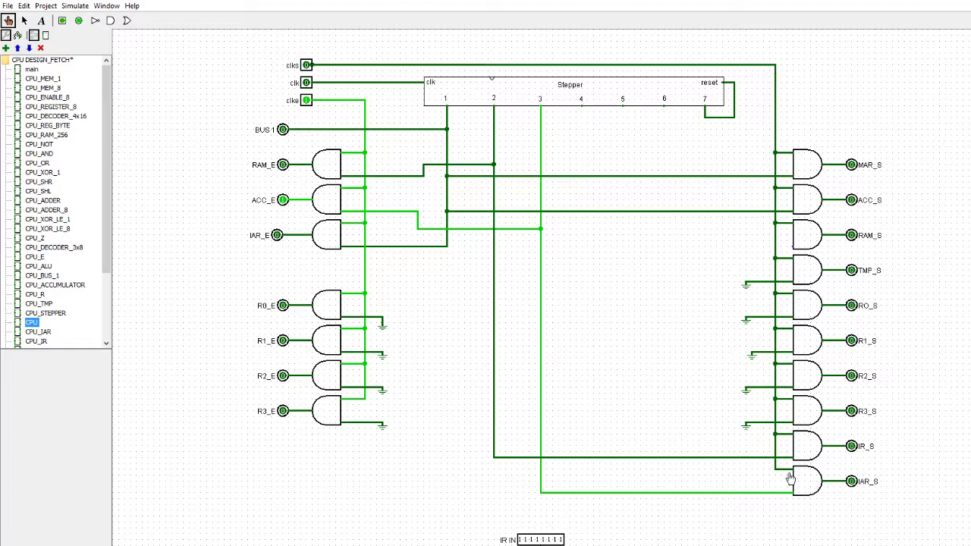
{"action": "double_click", "coordinate": [32, 323]}
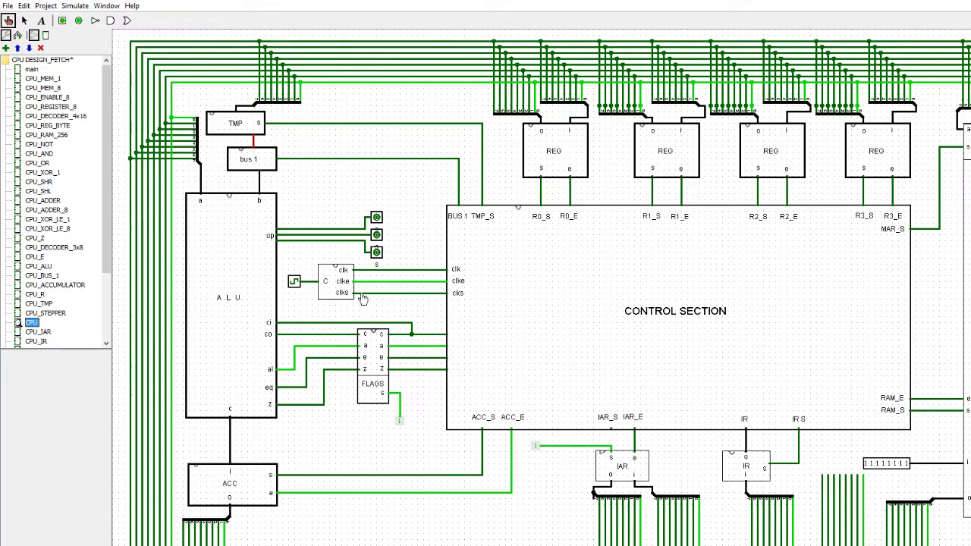
{"action": "left_click", "coordinate": [296, 284]}
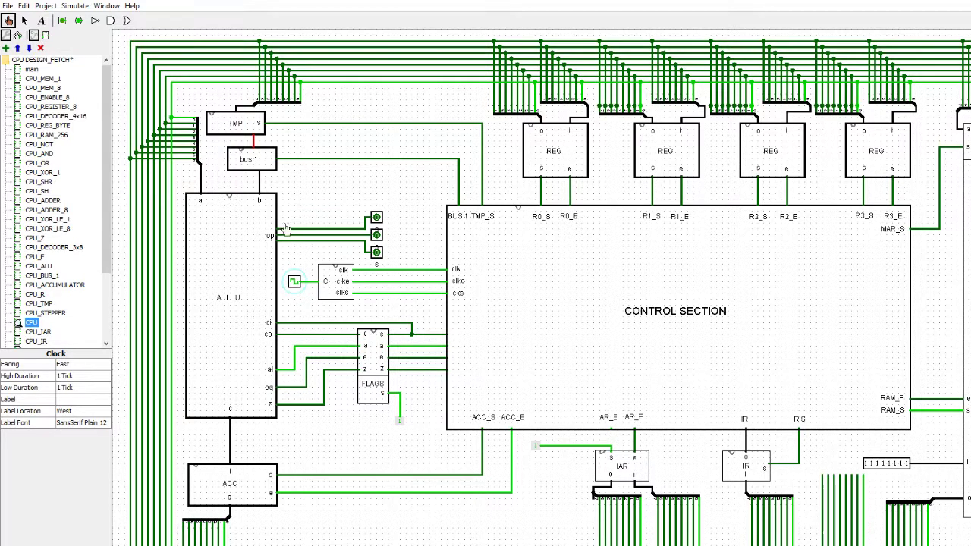
Draw a short wire from the control section's IAR_S output, running above the IAR's constant-1 wire, and resume poking the circuit
{"action": "left_click", "coordinate": [25, 20]}
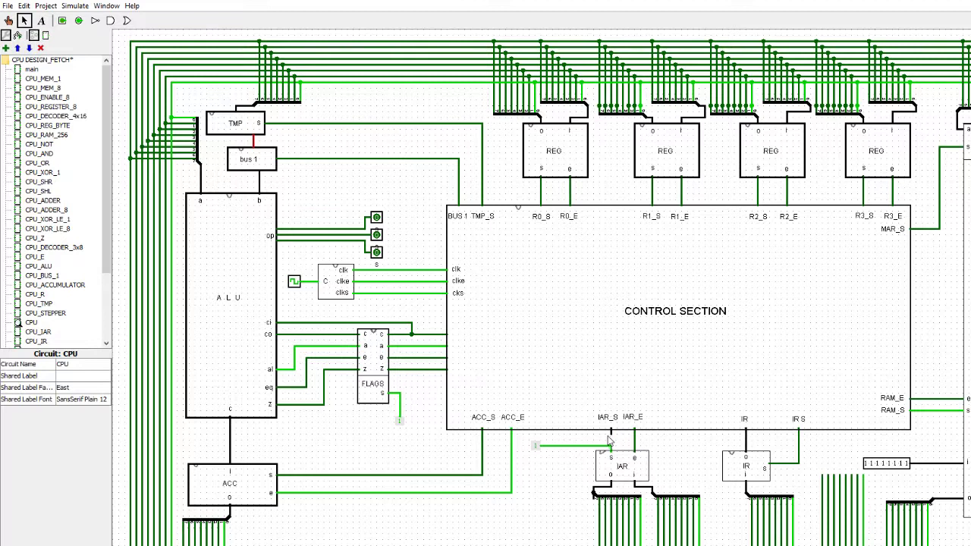
{"action": "left_click_drag", "start_coordinate": [590, 444], "coordinate": [559, 441]}
{"action": "key", "text": "ctrl+1"}
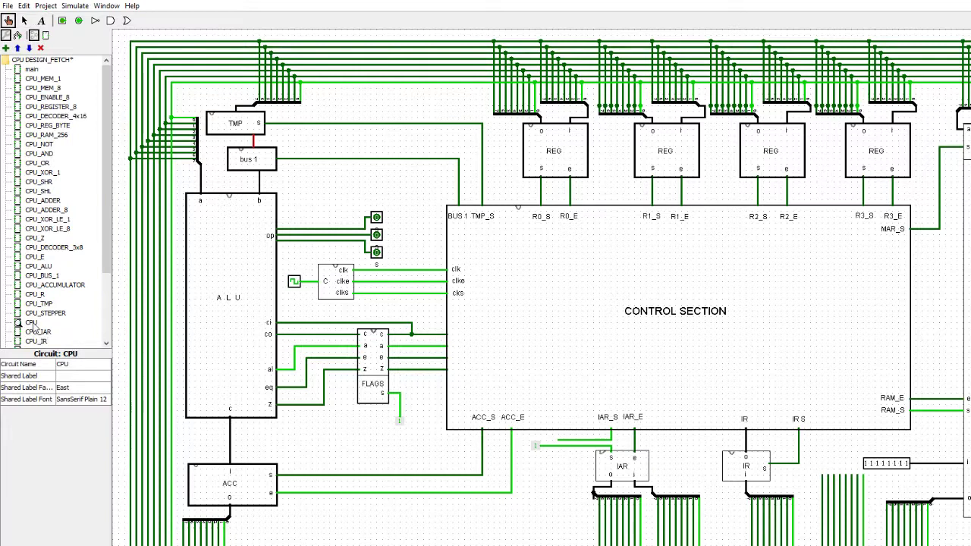
Examine the IAR_S set signal inside the control section, and return to the CPU circuit
{"action": "right_click", "coordinate": [534, 308]}
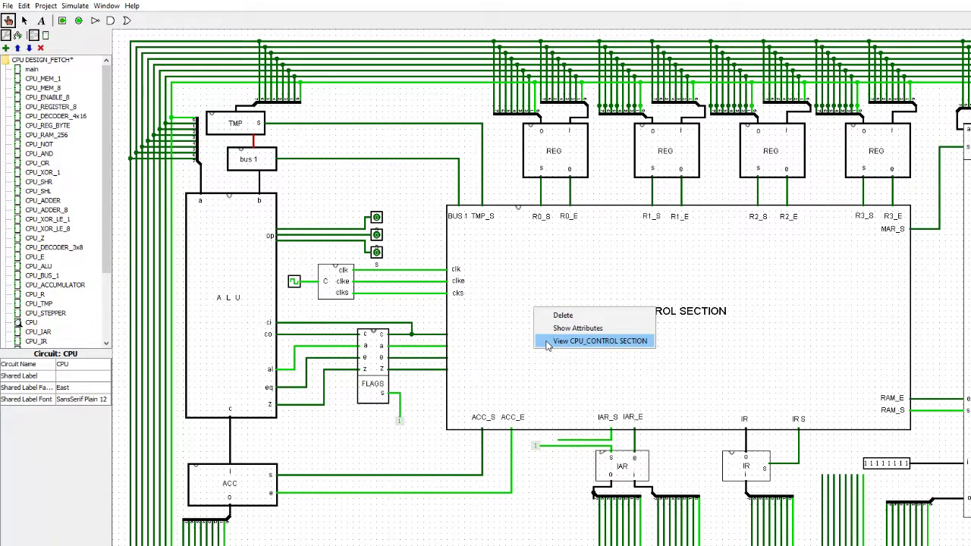
{"action": "left_click", "coordinate": [546, 343]}
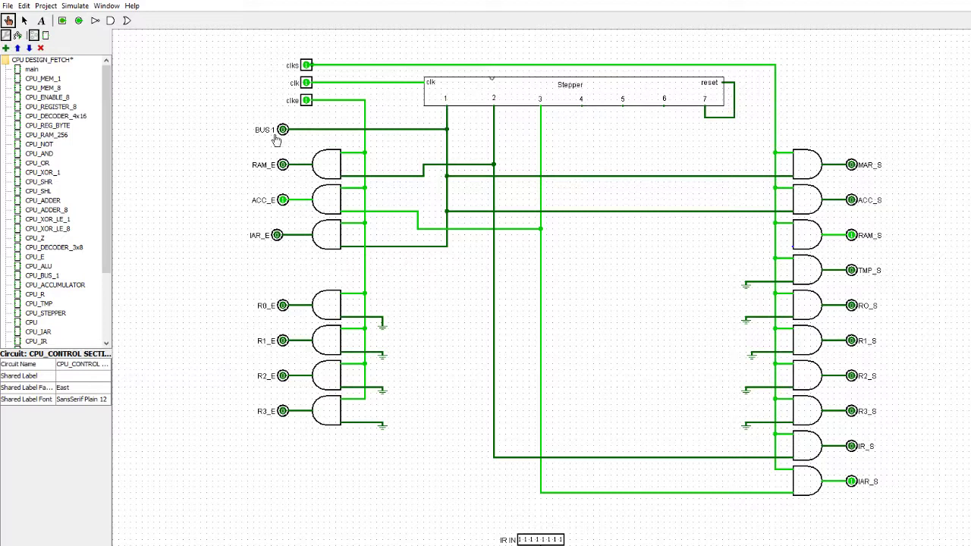
{"action": "double_click", "coordinate": [32, 323]}
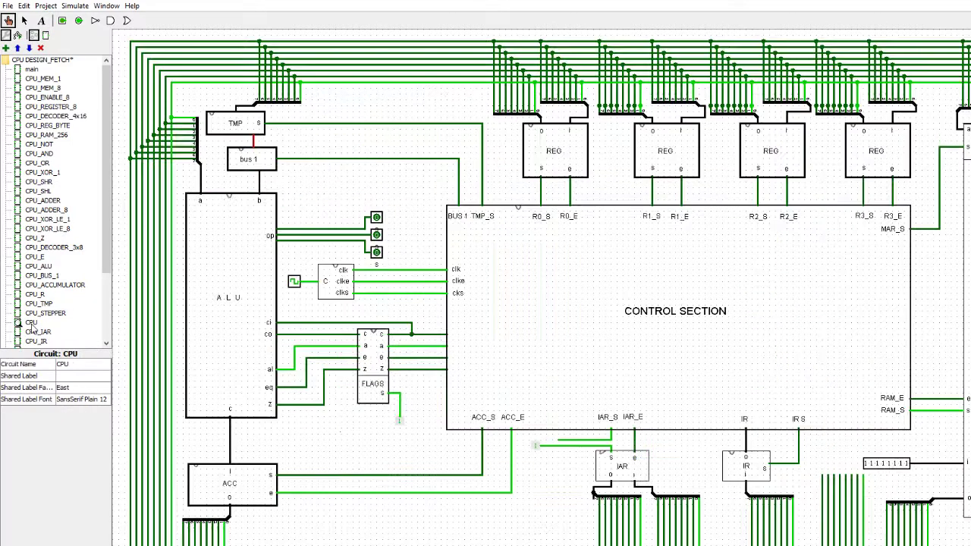
Toggle the CPU circuit's clock repeatedly to run the stepper through its remaining steps and back to step 1
{"action": "left_click", "coordinate": [294, 284]}
{"action": "left_click", "coordinate": [295, 284]}
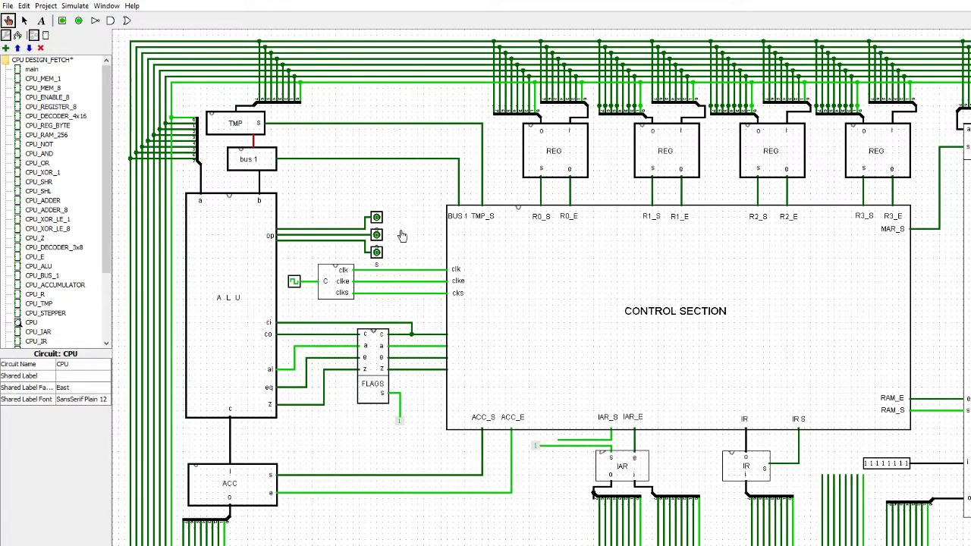
{"action": "left_click", "coordinate": [296, 284]}
{"action": "left_click", "coordinate": [295, 283]}
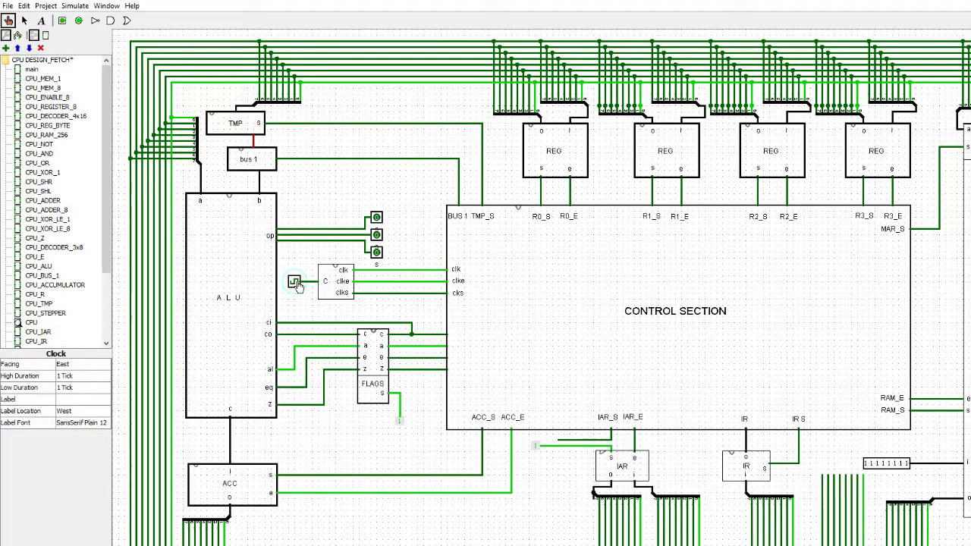
{"action": "left_click", "coordinate": [295, 283]}
{"action": "left_click", "coordinate": [294, 283]}
{"action": "left_click", "coordinate": [294, 283]}
{"action": "left_click", "coordinate": [294, 283]}
{"action": "left_click", "coordinate": [295, 283]}
{"action": "left_click", "coordinate": [294, 283]}
{"action": "left_click", "coordinate": [294, 283]}
{"action": "left_click", "coordinate": [295, 283]}
{"action": "left_click", "coordinate": [294, 283]}
{"action": "left_click", "coordinate": [295, 283]}
{"action": "left_click", "coordinate": [295, 283]}
{"action": "left_click", "coordinate": [294, 283]}
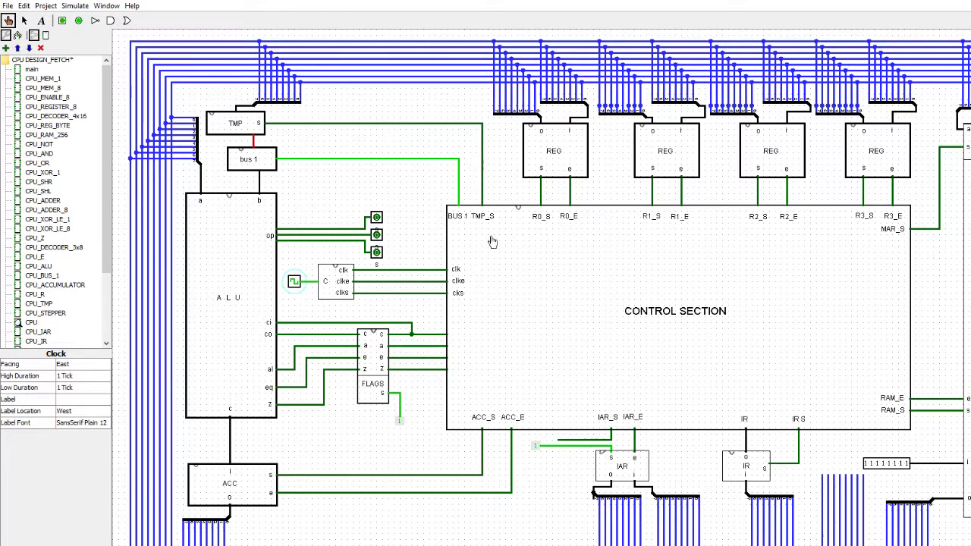
Inspect the stepper's output 1 signals inside the control section, and return to the CPU circuit
{"action": "right_click", "coordinate": [579, 259]}
{"action": "left_click", "coordinate": [591, 294]}
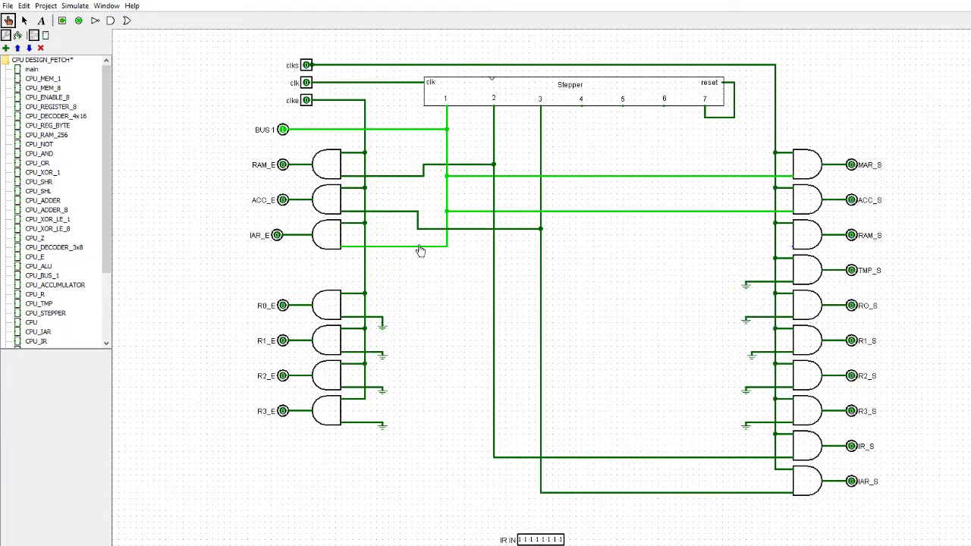
{"action": "double_click", "coordinate": [32, 322]}
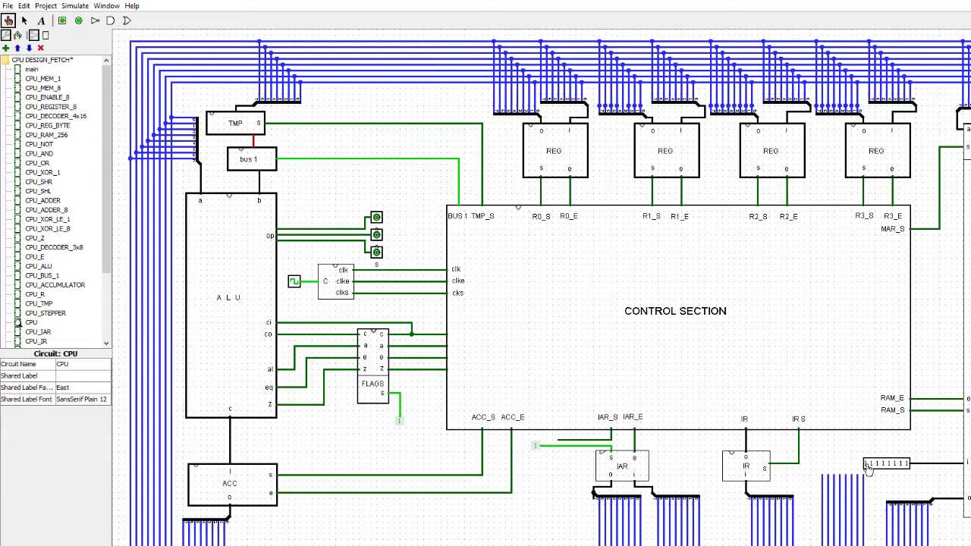
Set the 8-bit input pin feeding the RAM to 11110000
{"action": "left_click", "coordinate": [890, 471]}
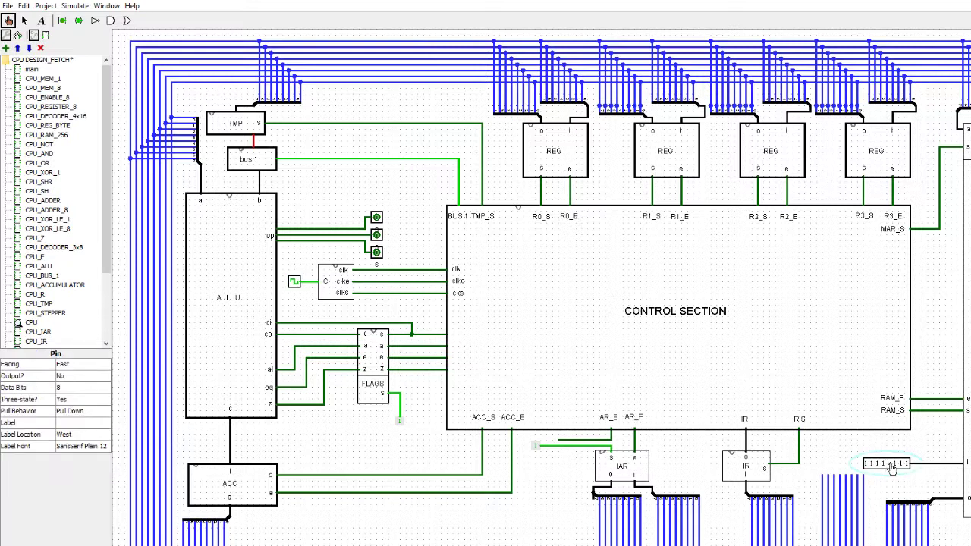
{"action": "left_click", "coordinate": [891, 464]}
{"action": "left_click", "coordinate": [908, 464]}
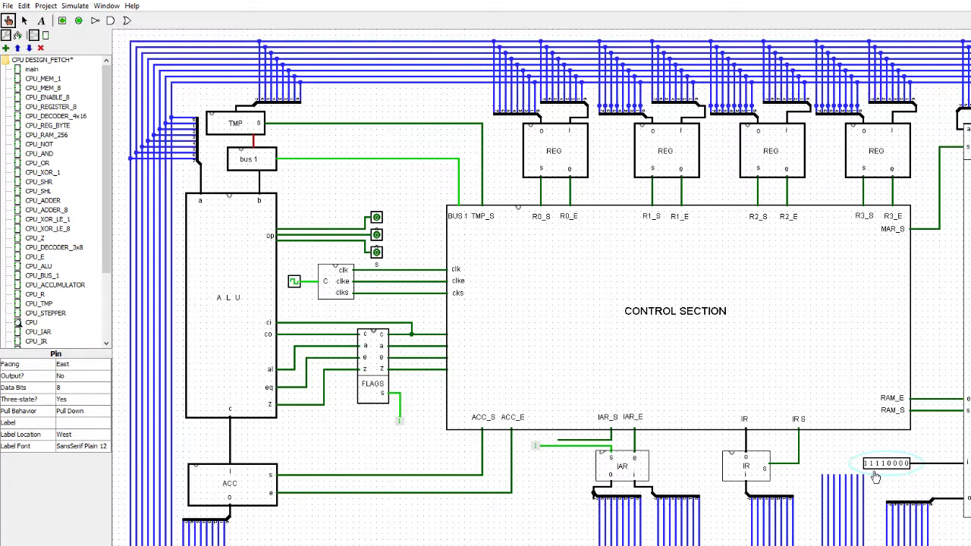
Toggle the CPU circuit's clock through fetch steps 1 to 3, up to the set phase of step 3
{"action": "left_click", "coordinate": [294, 282]}
{"action": "left_click", "coordinate": [294, 282]}
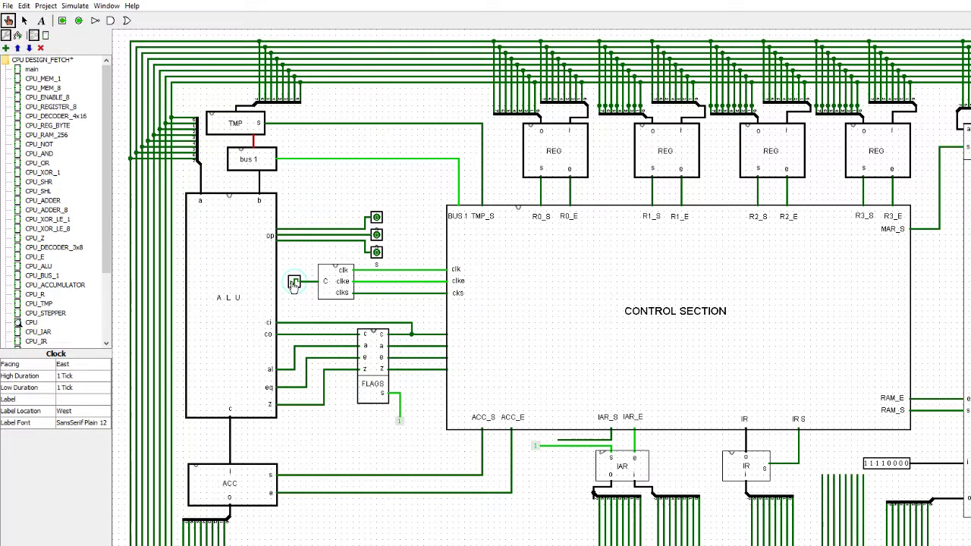
{"action": "left_click", "coordinate": [295, 283]}
{"action": "left_click", "coordinate": [294, 282]}
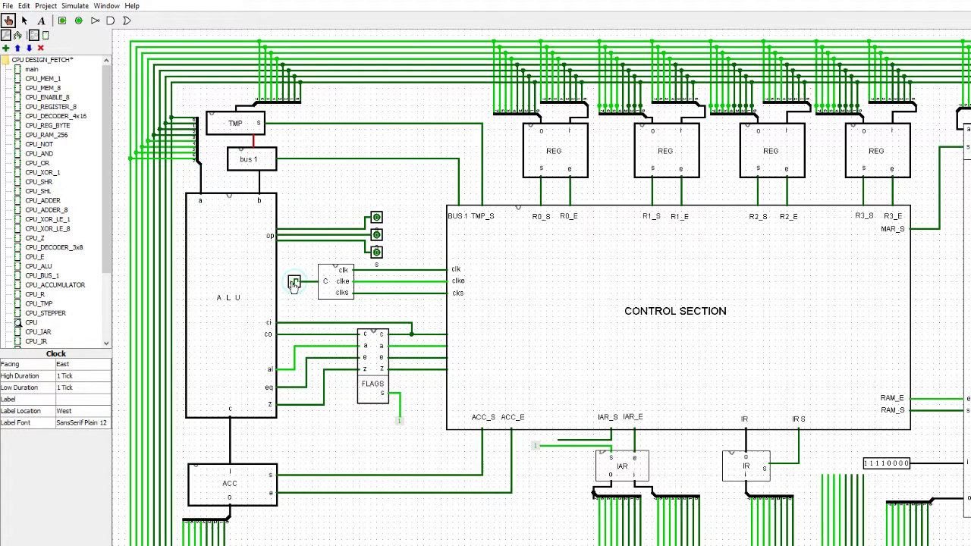
{"action": "left_click", "coordinate": [294, 283]}
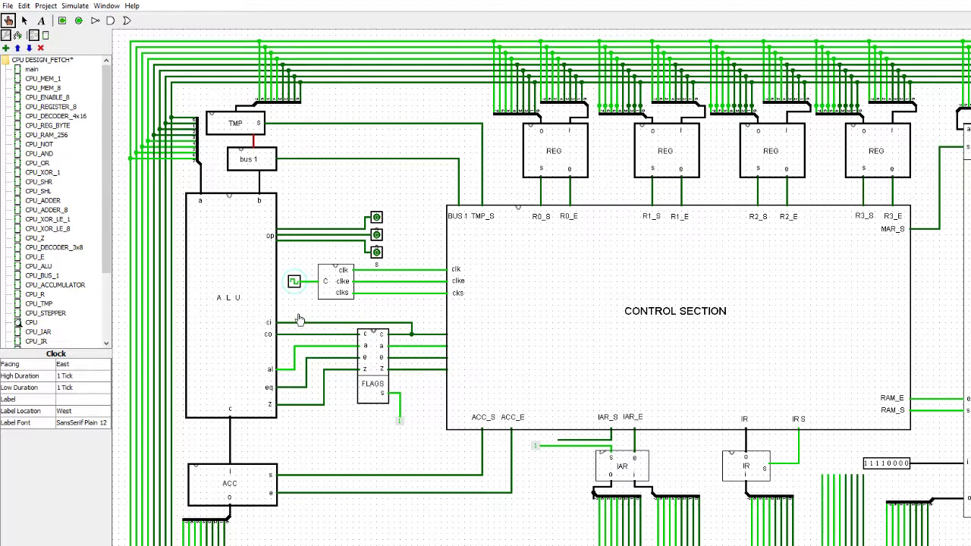
{"action": "left_click", "coordinate": [294, 283]}
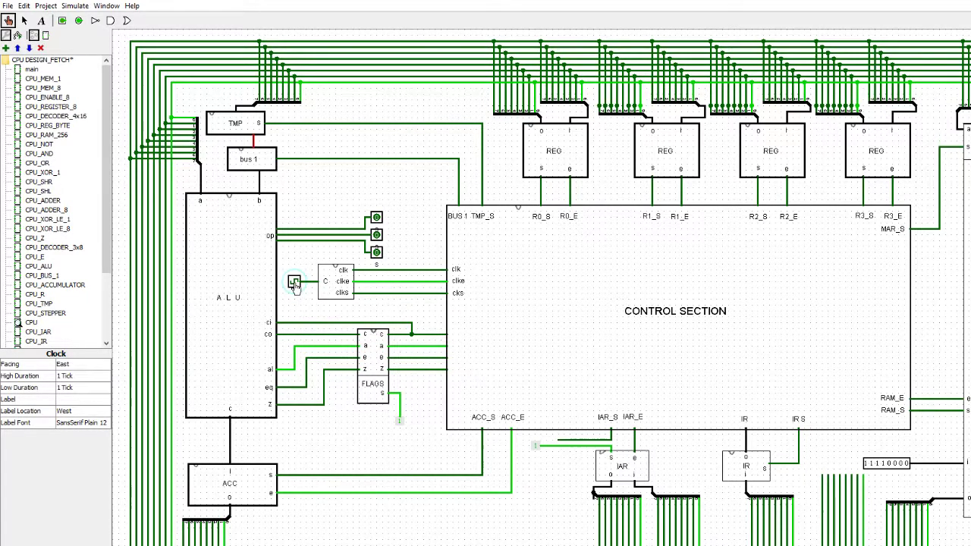
{"action": "left_click", "coordinate": [296, 290]}
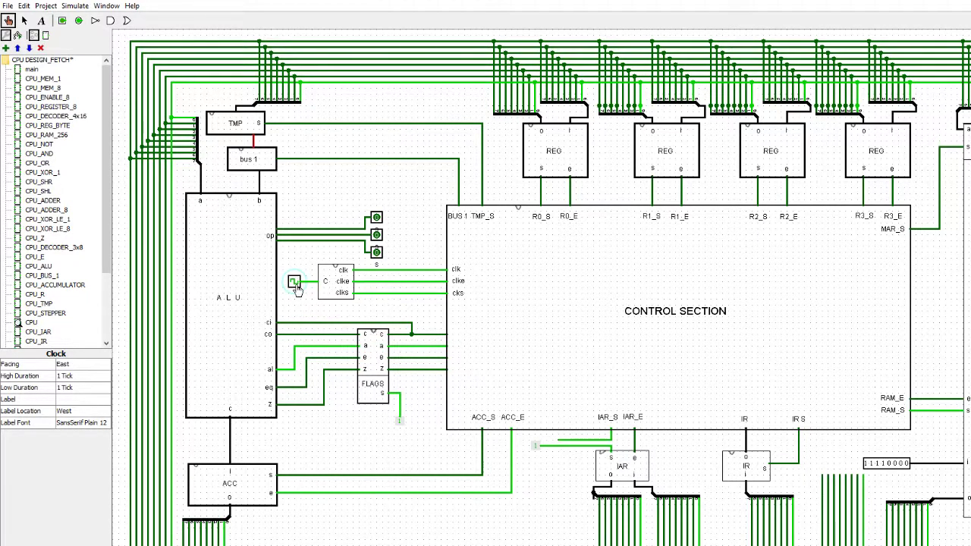
Continue toggling the clock past the fetch cycle, through the stepper's unused steps from step 4 onward
{"action": "left_click", "coordinate": [297, 290]}
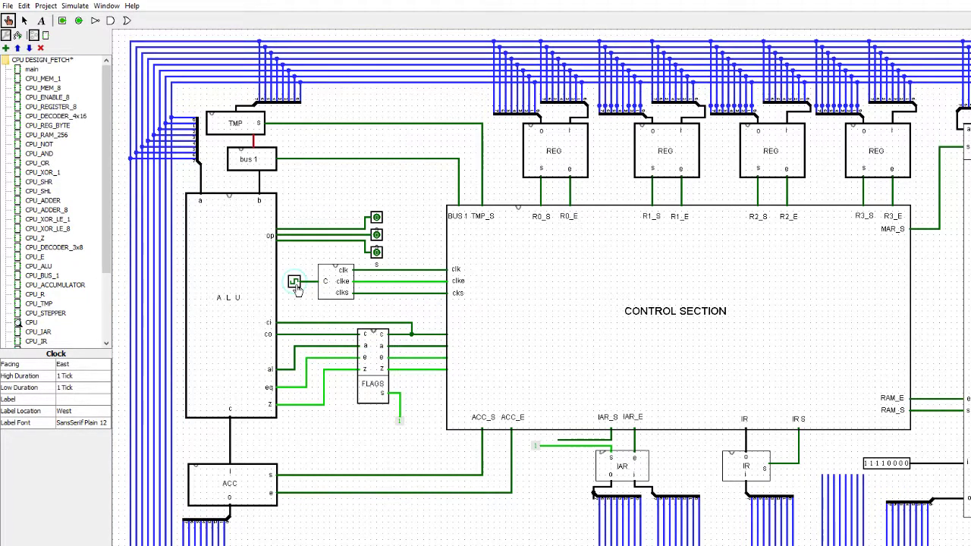
{"action": "left_click", "coordinate": [297, 290]}
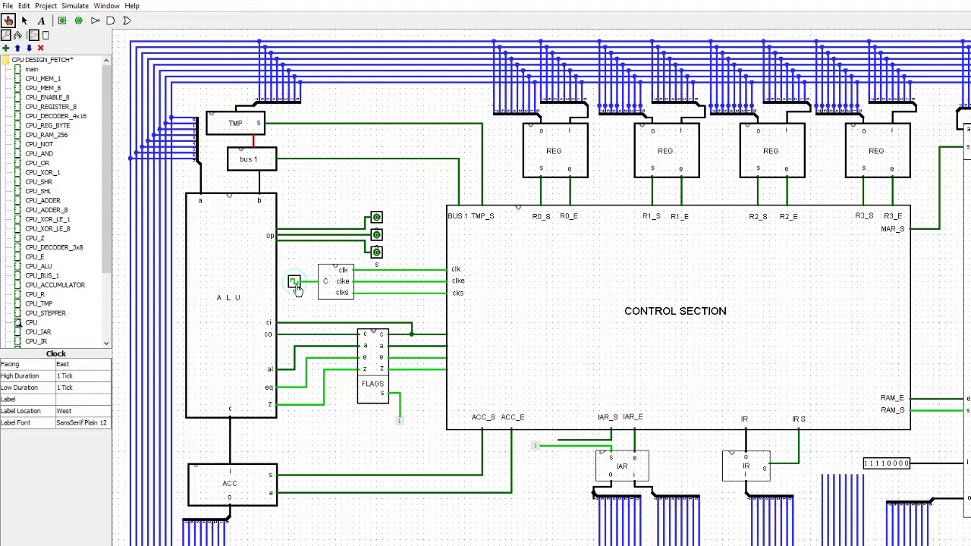
{"action": "left_click", "coordinate": [296, 290]}
{"action": "left_click", "coordinate": [297, 290]}
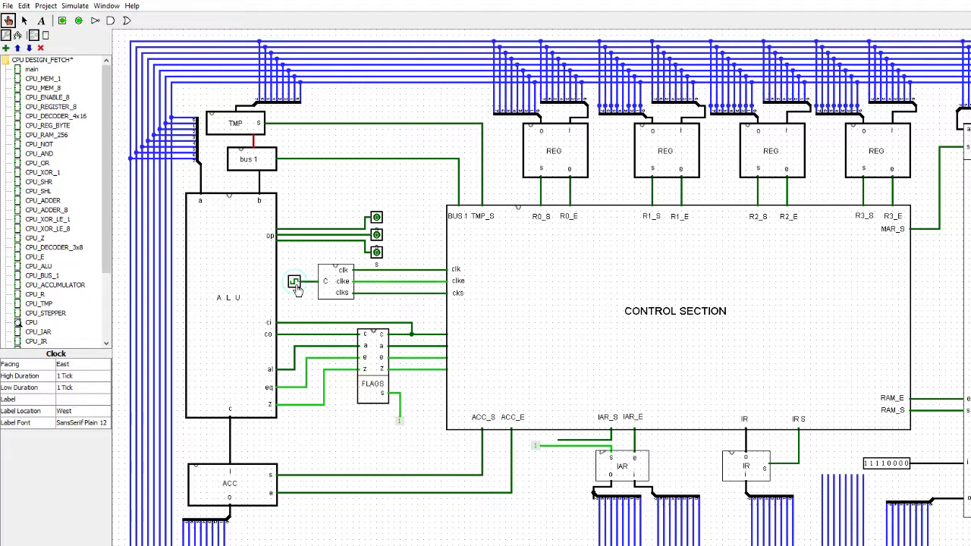
{"action": "left_click", "coordinate": [296, 290]}
{"action": "left_click", "coordinate": [297, 289]}
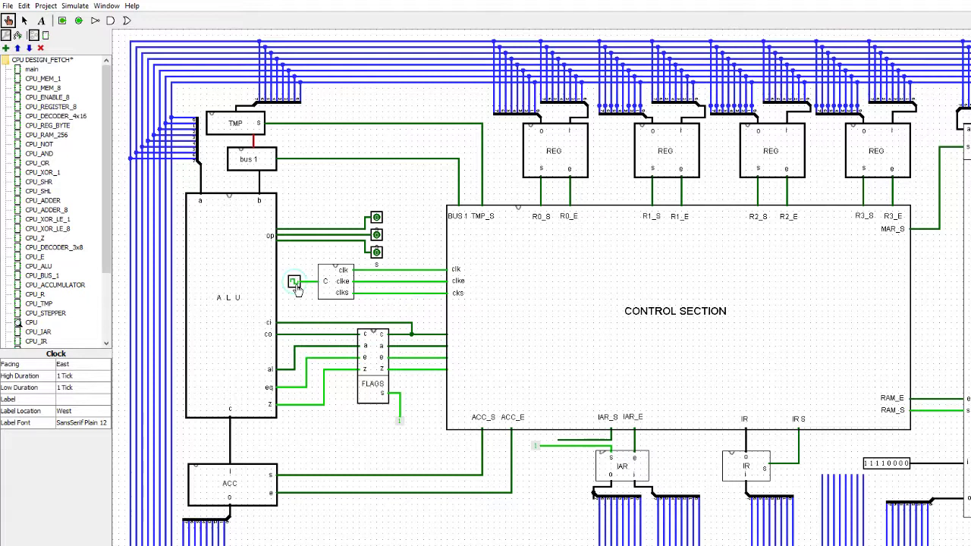
{"action": "left_click", "coordinate": [296, 290]}
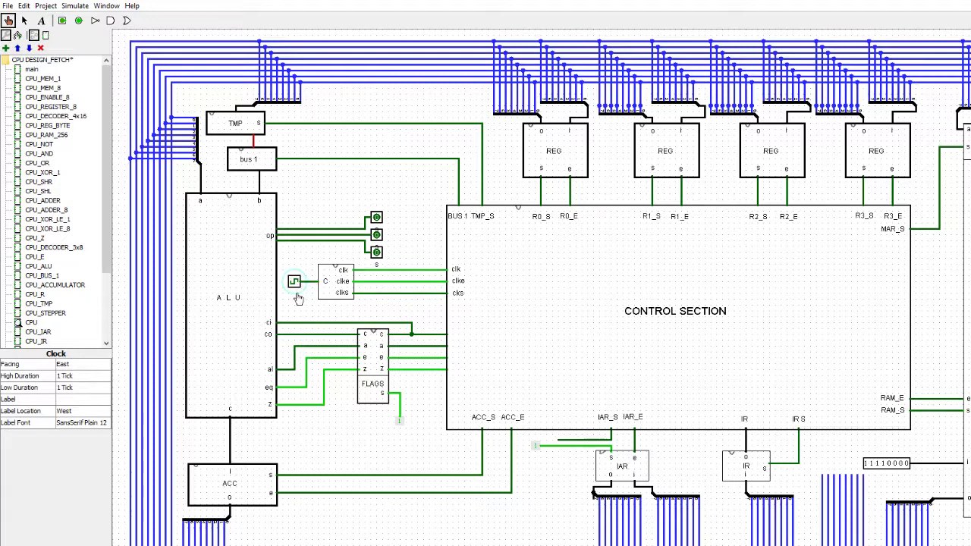